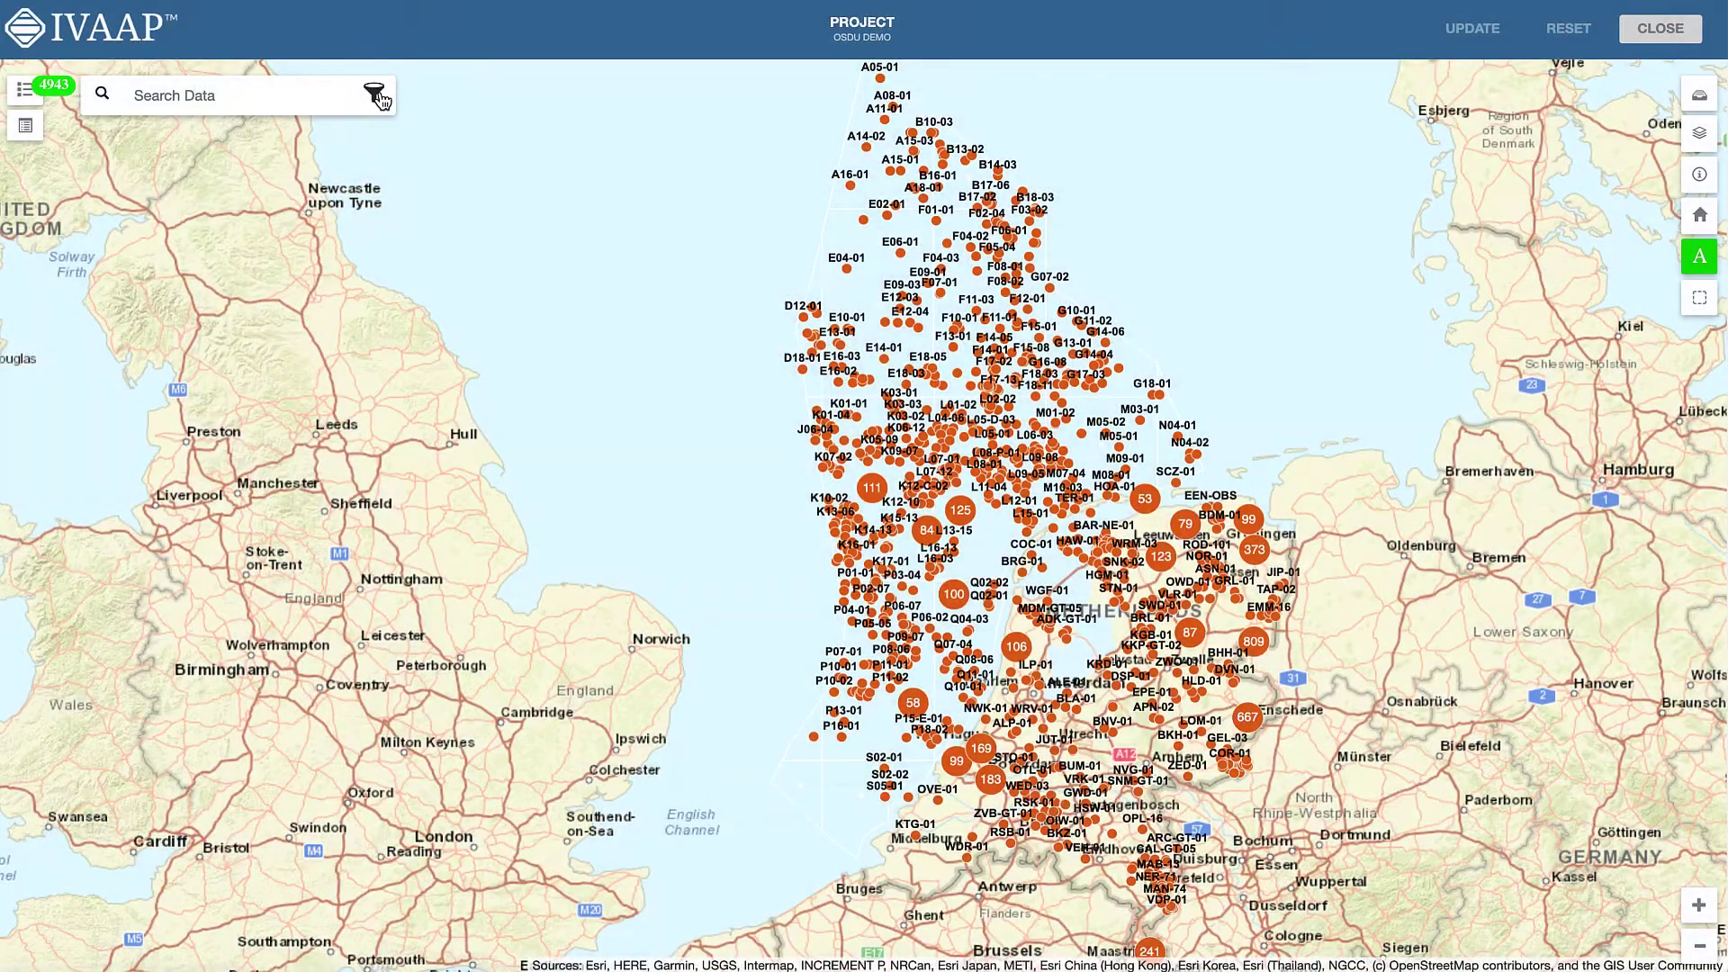
- Require GR, RHOB and NPHI curves in the well search filter
left_click(375, 93)
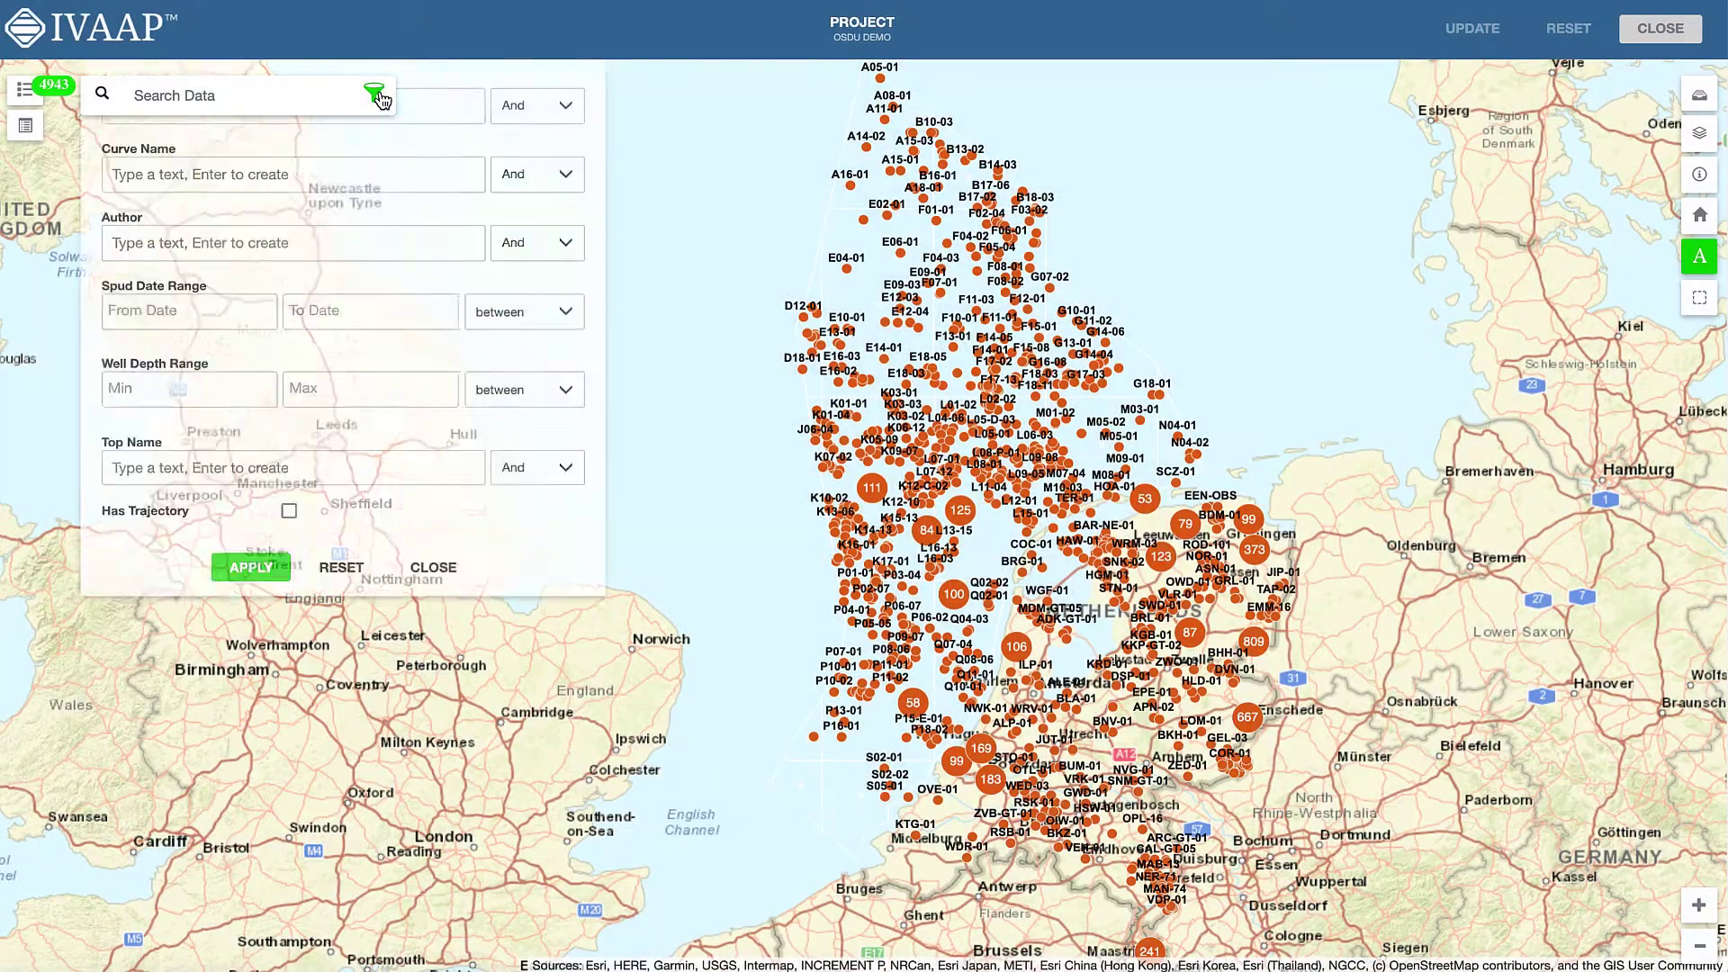
left_click(214, 350)
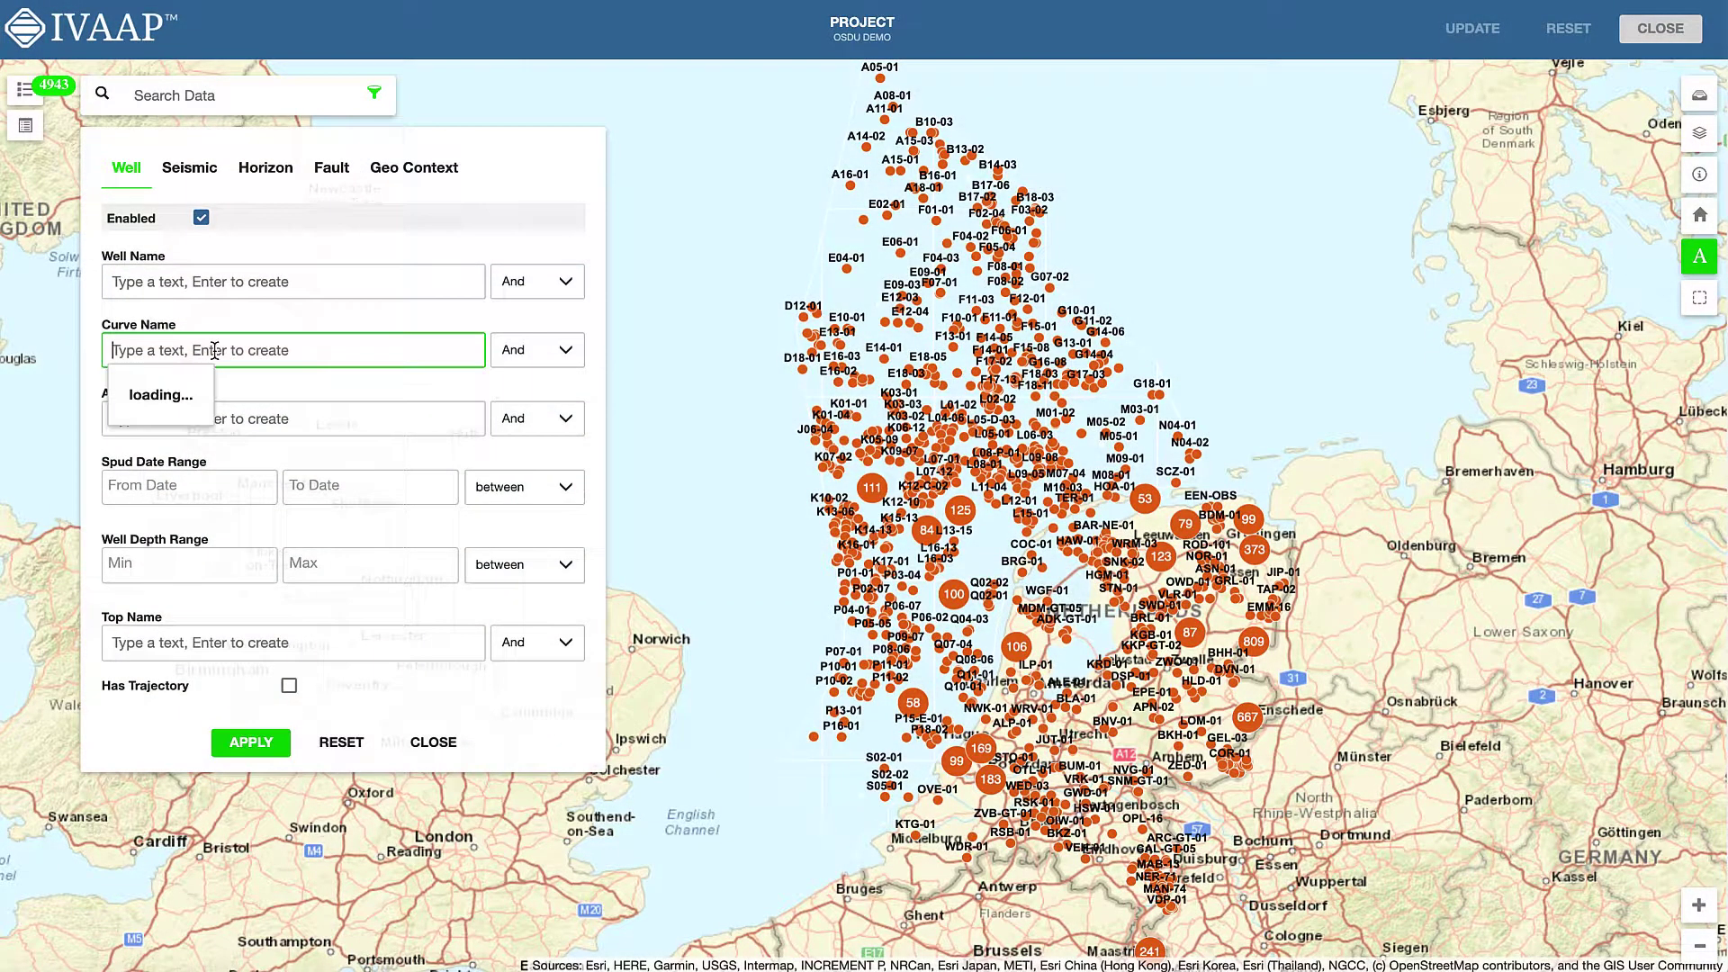
type("GR")
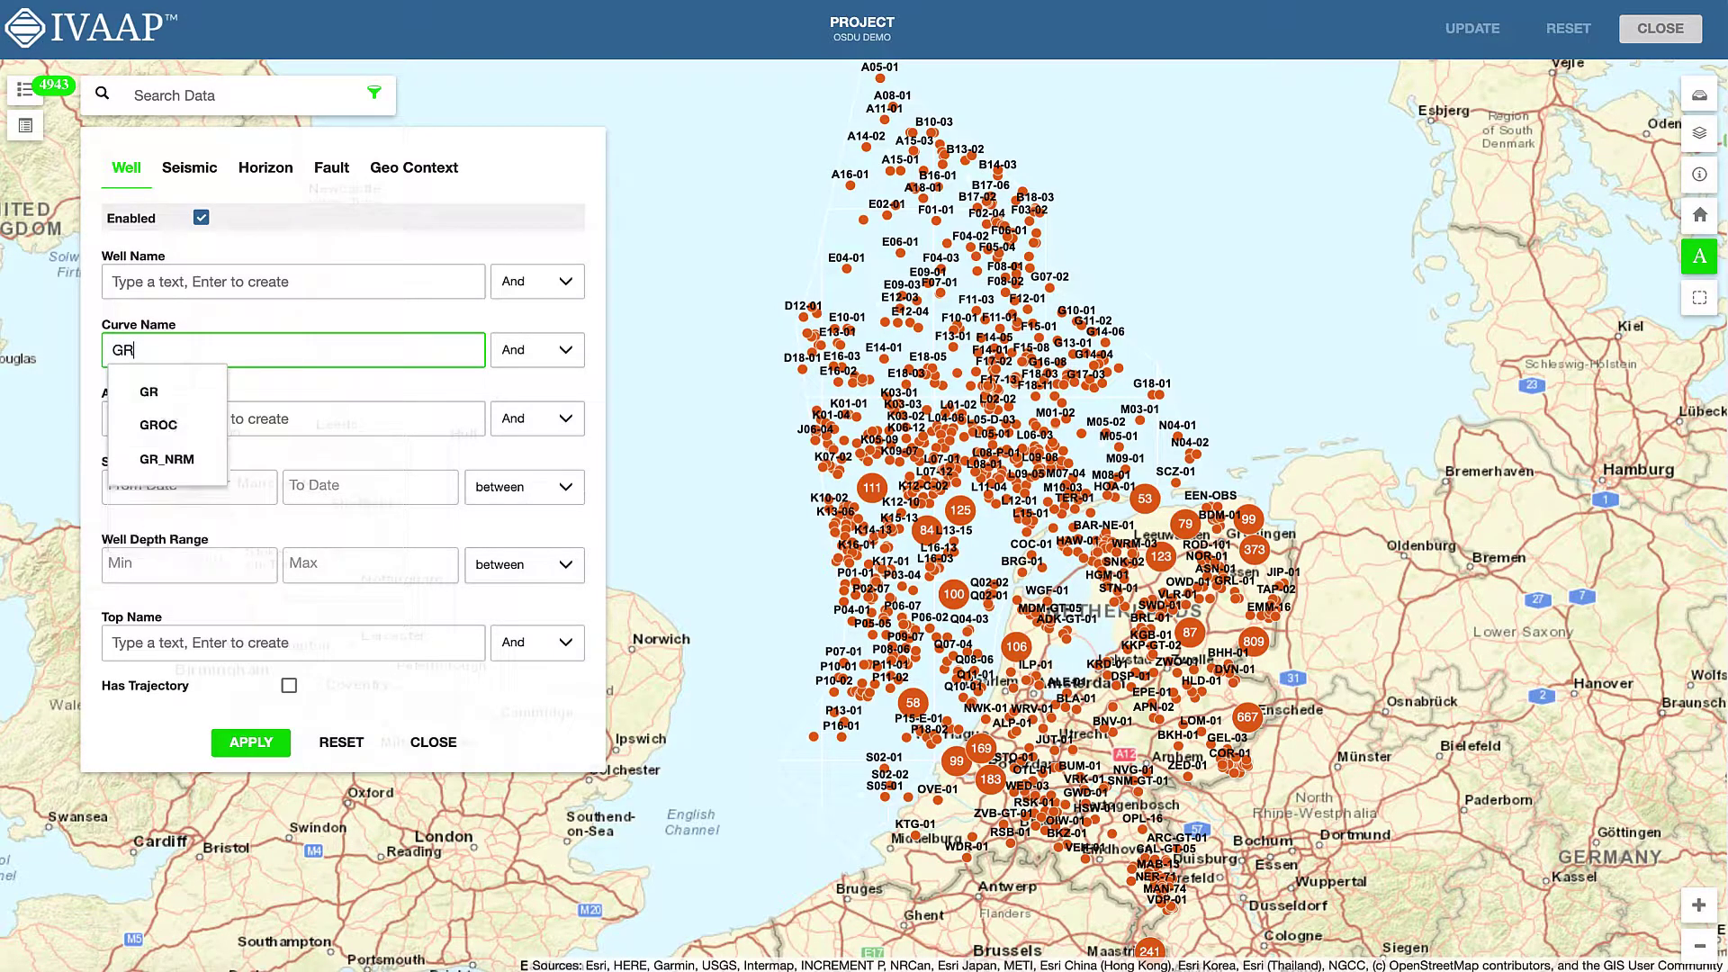
left_click(183, 391)
type("RH")
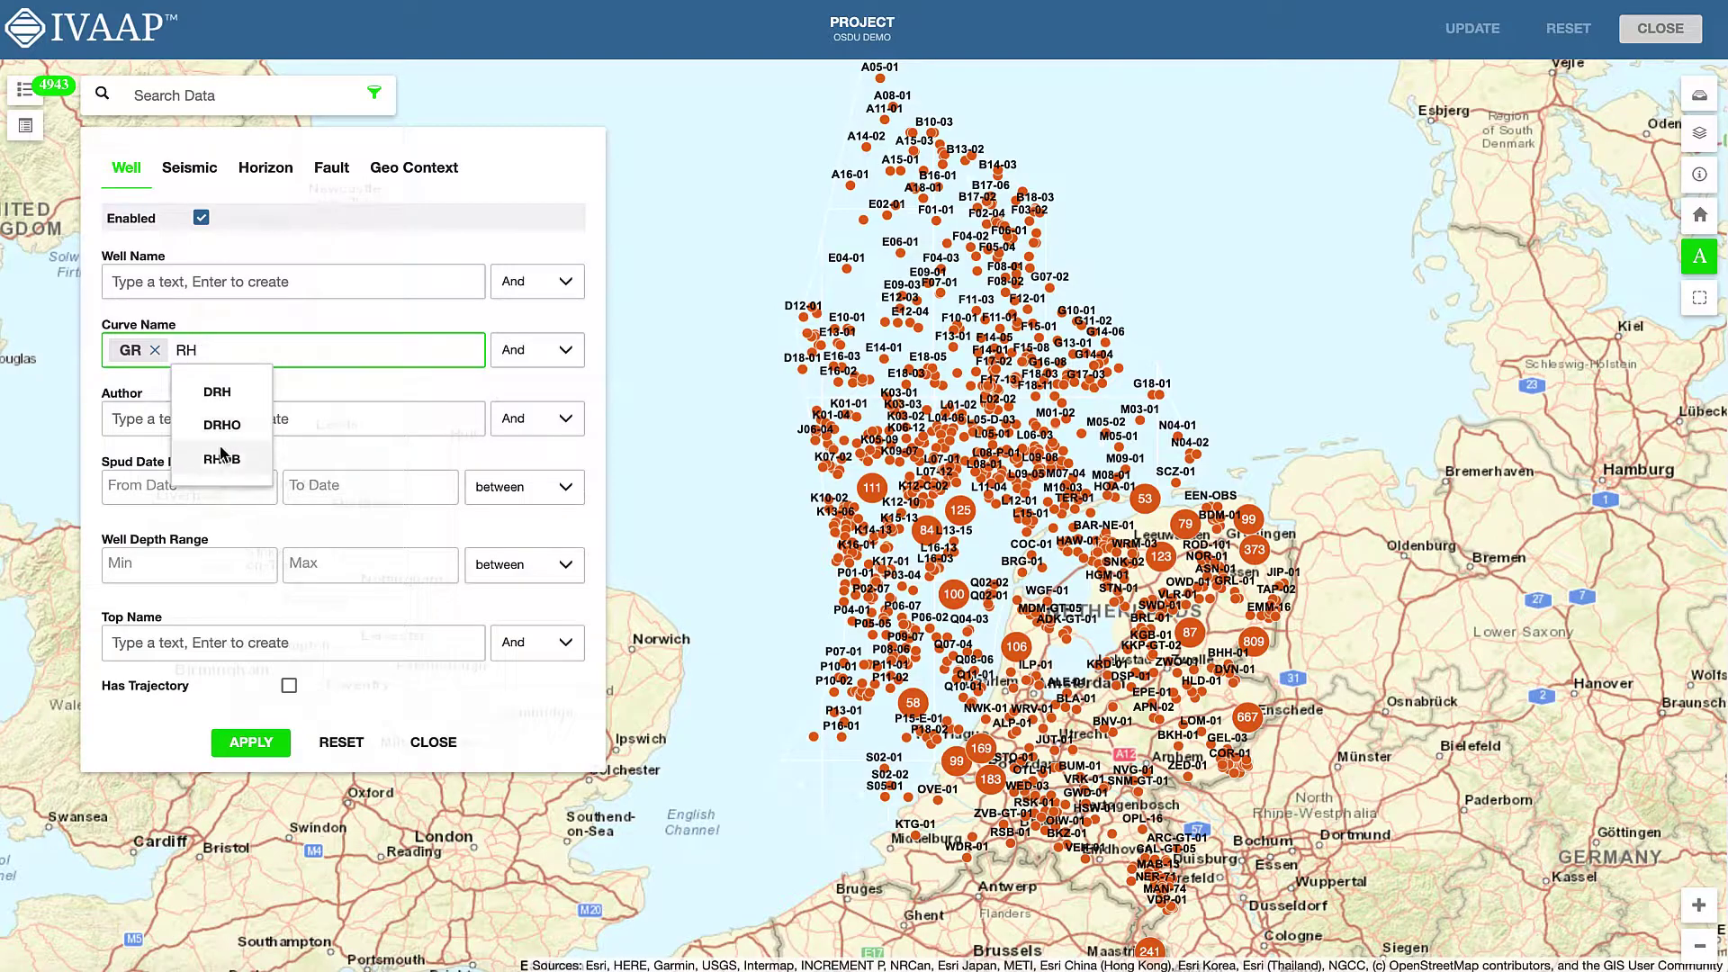
left_click(223, 459)
type("NP")
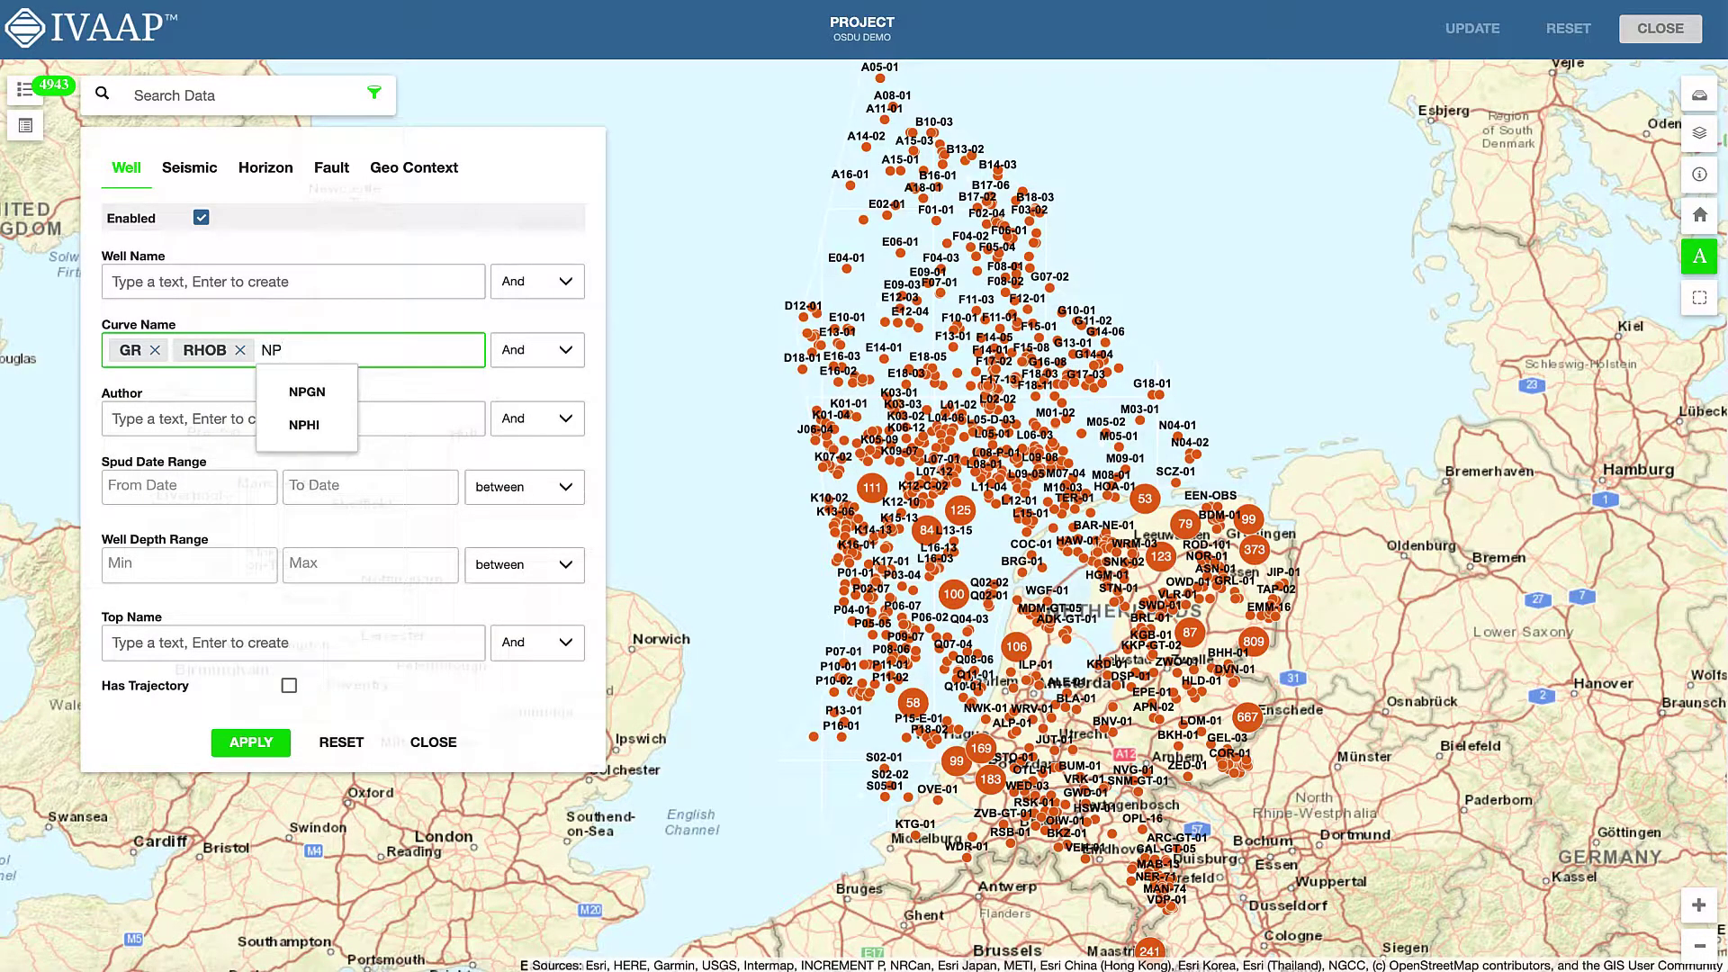
left_click(317, 427)
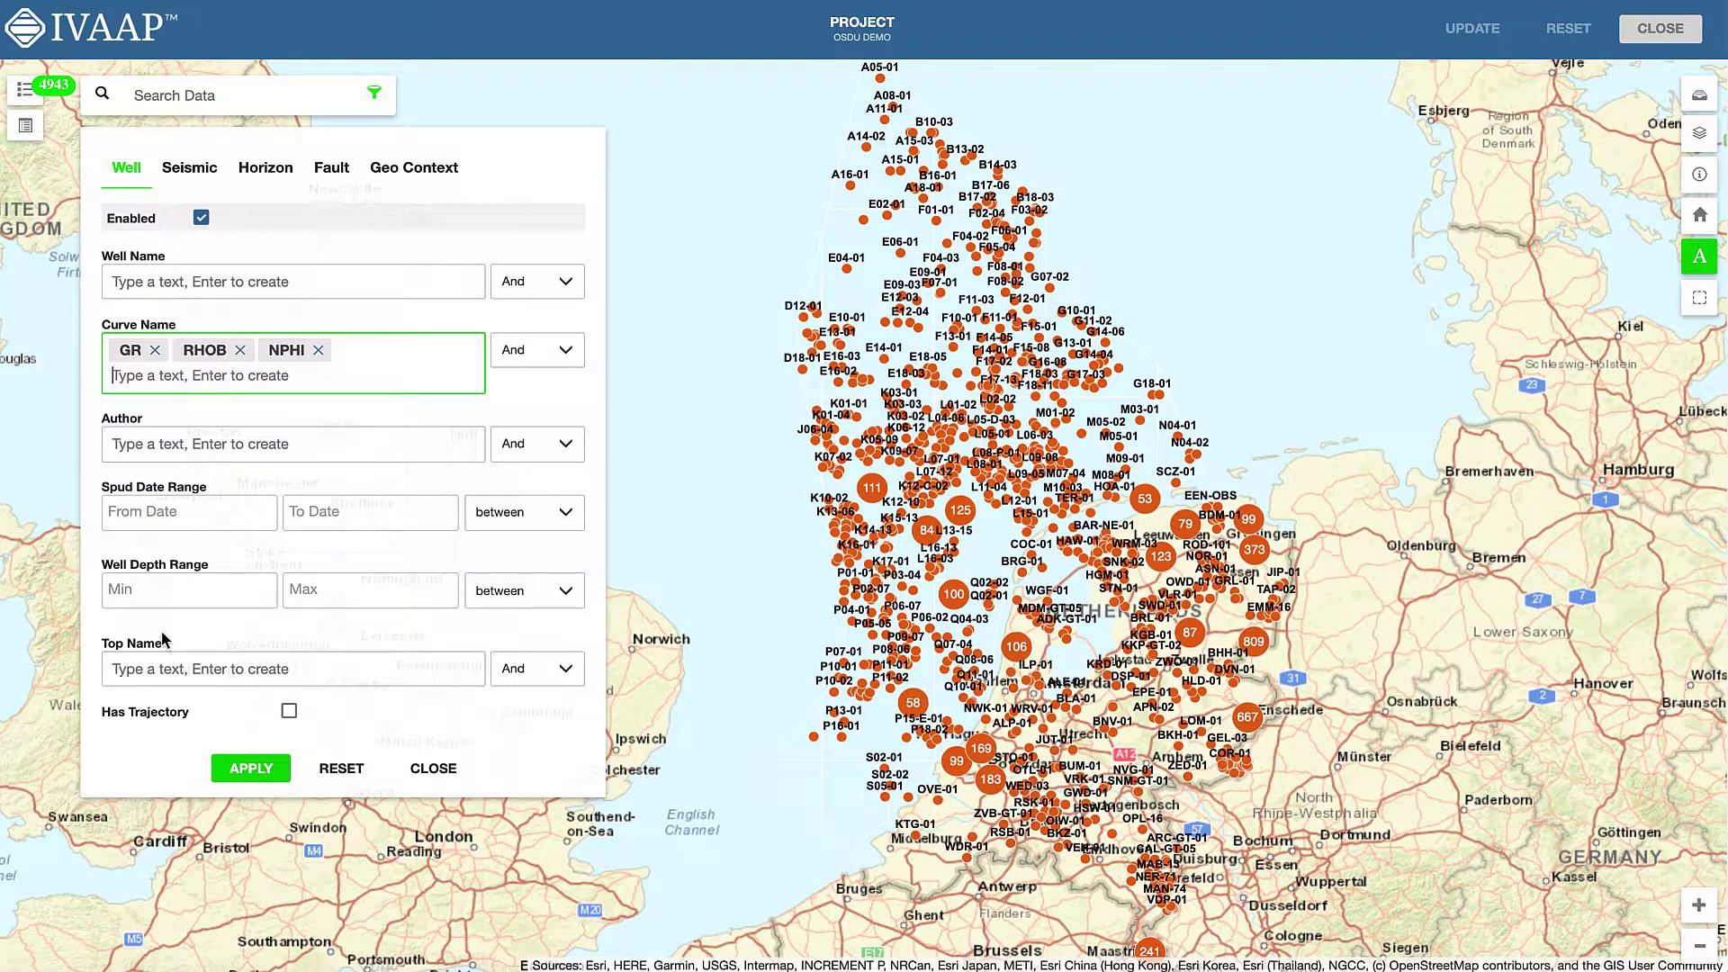
- Add the Z1 Carbonate Member top and Has Trajectory conditions, then apply the filter
left_click(166, 668)
type("Z1")
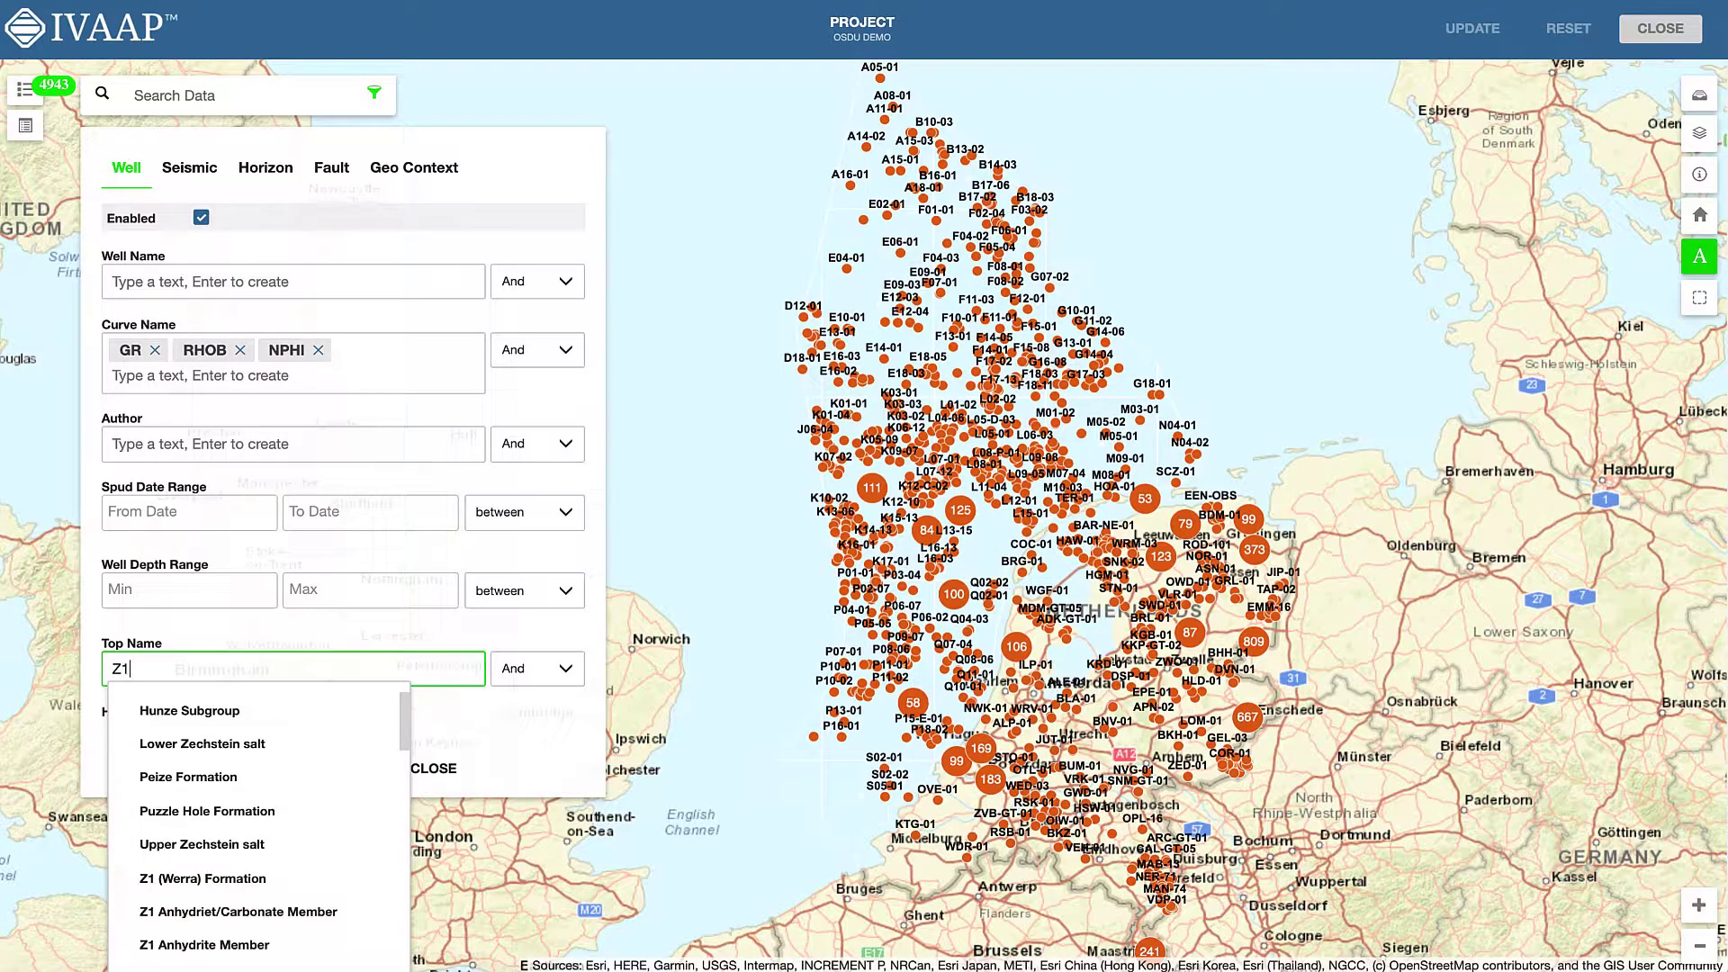
left_click(173, 810)
left_click(289, 736)
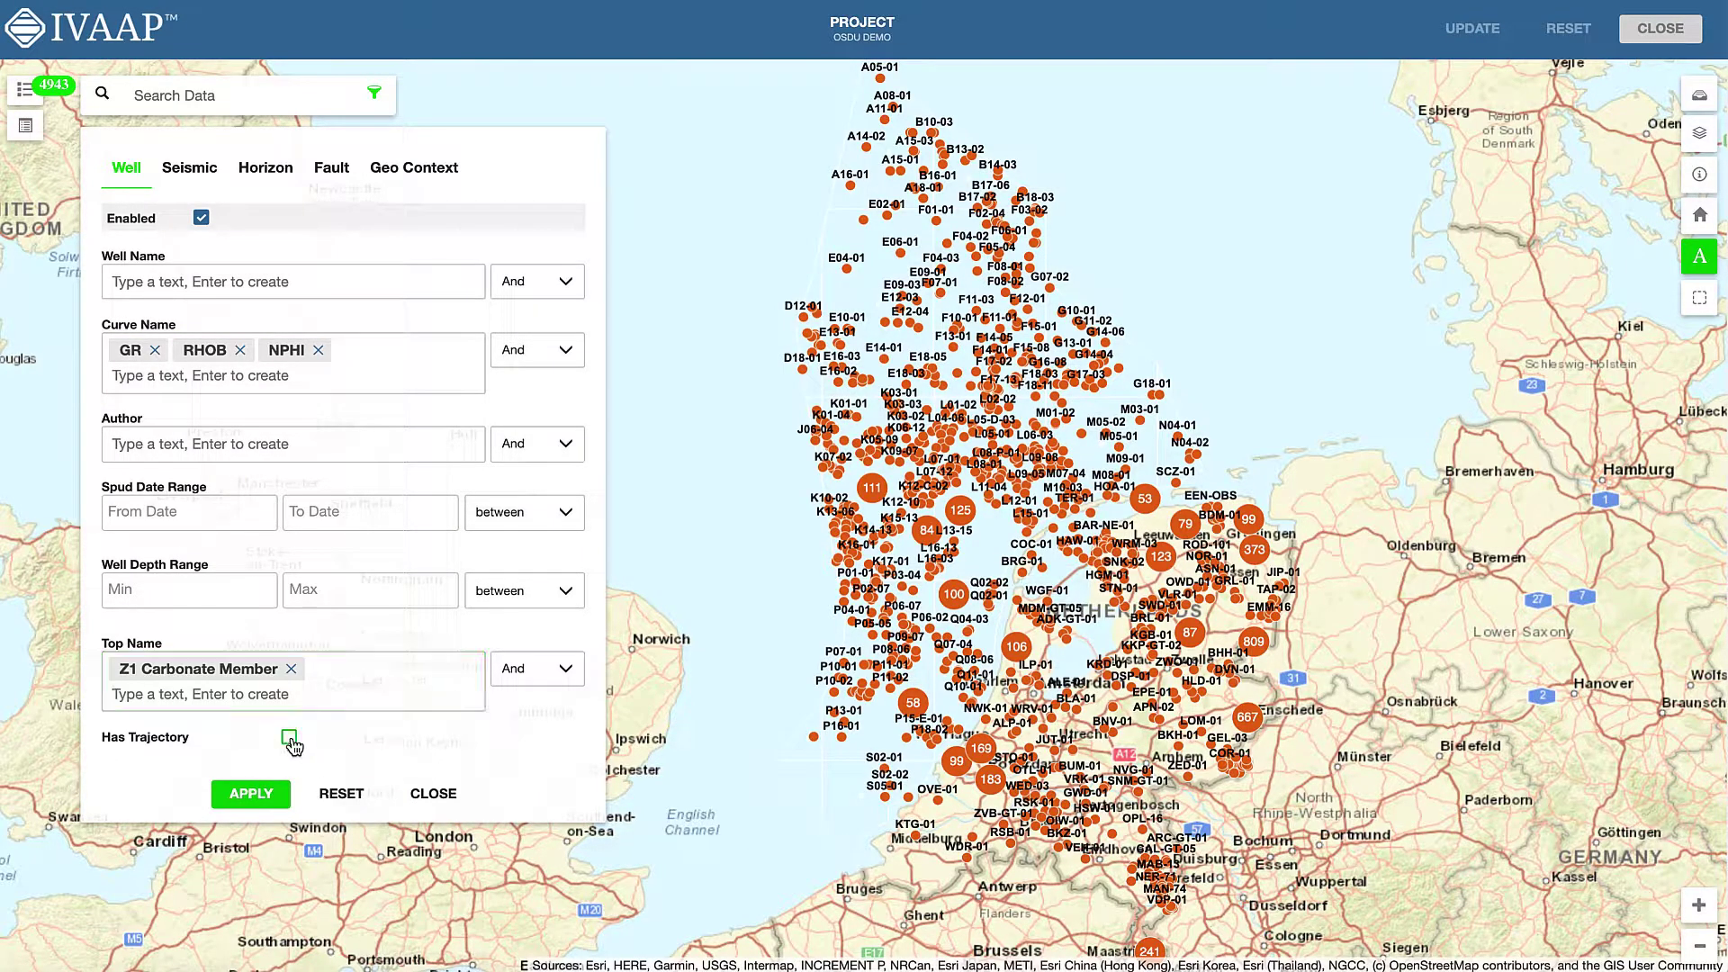
left_click(281, 792)
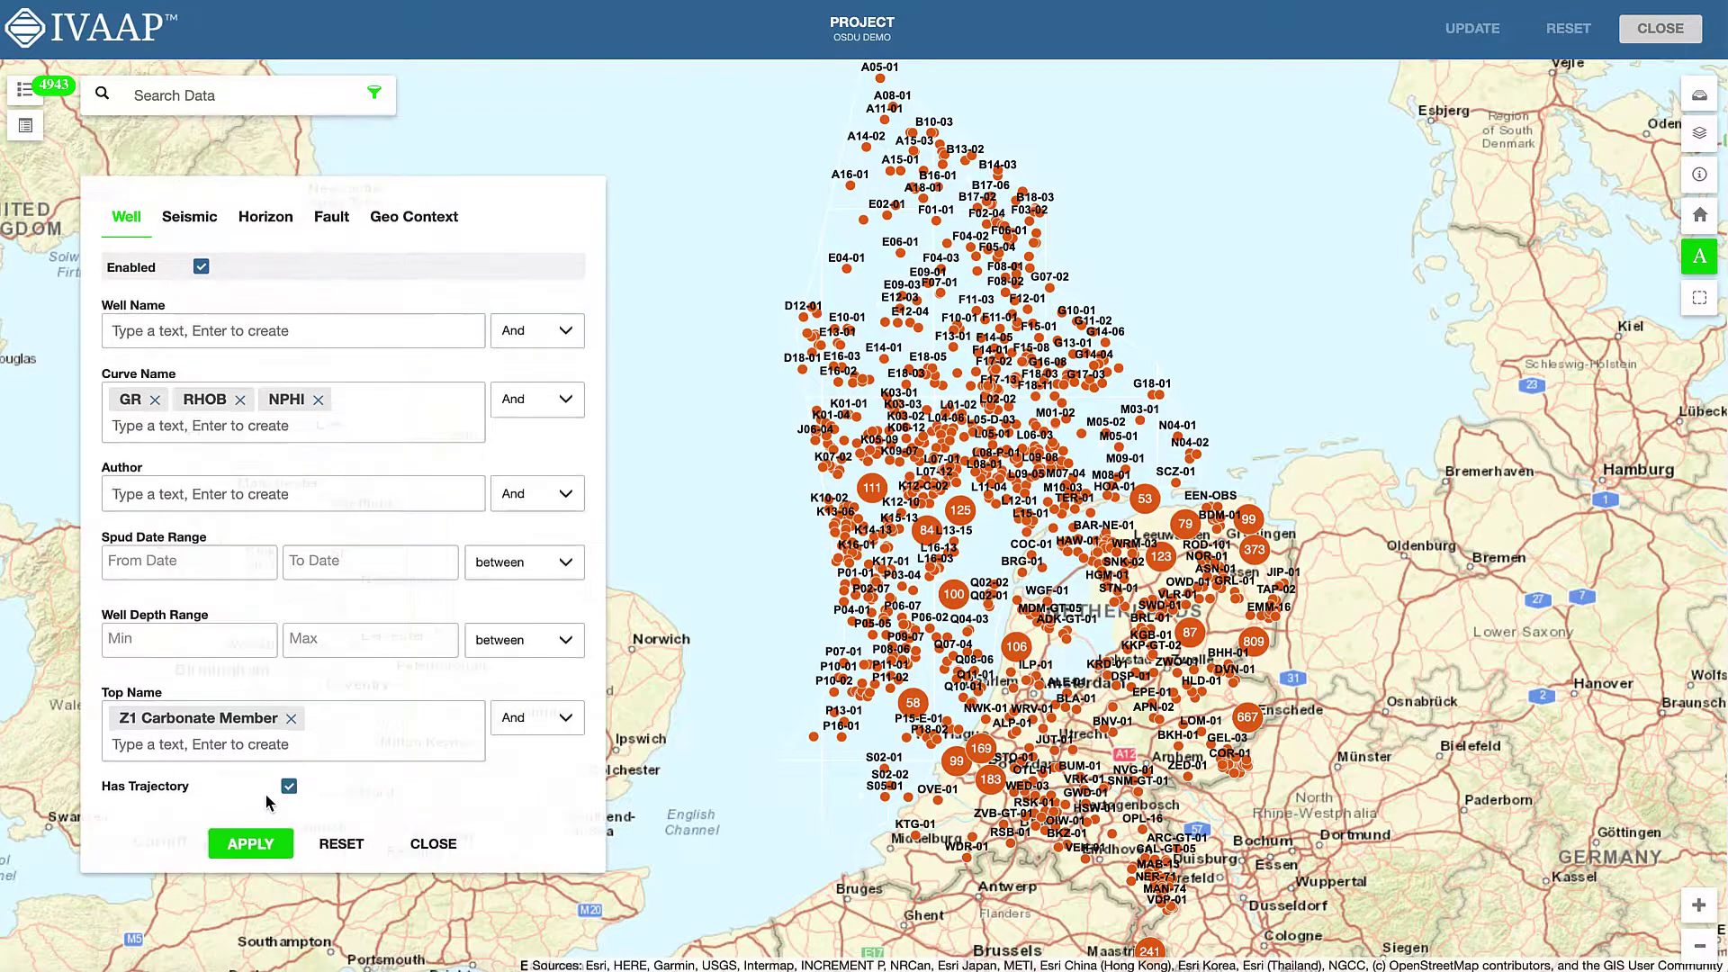
- Box-select the 151 North Sea wells, add them to the project, and open GR Classification
left_click(441, 844)
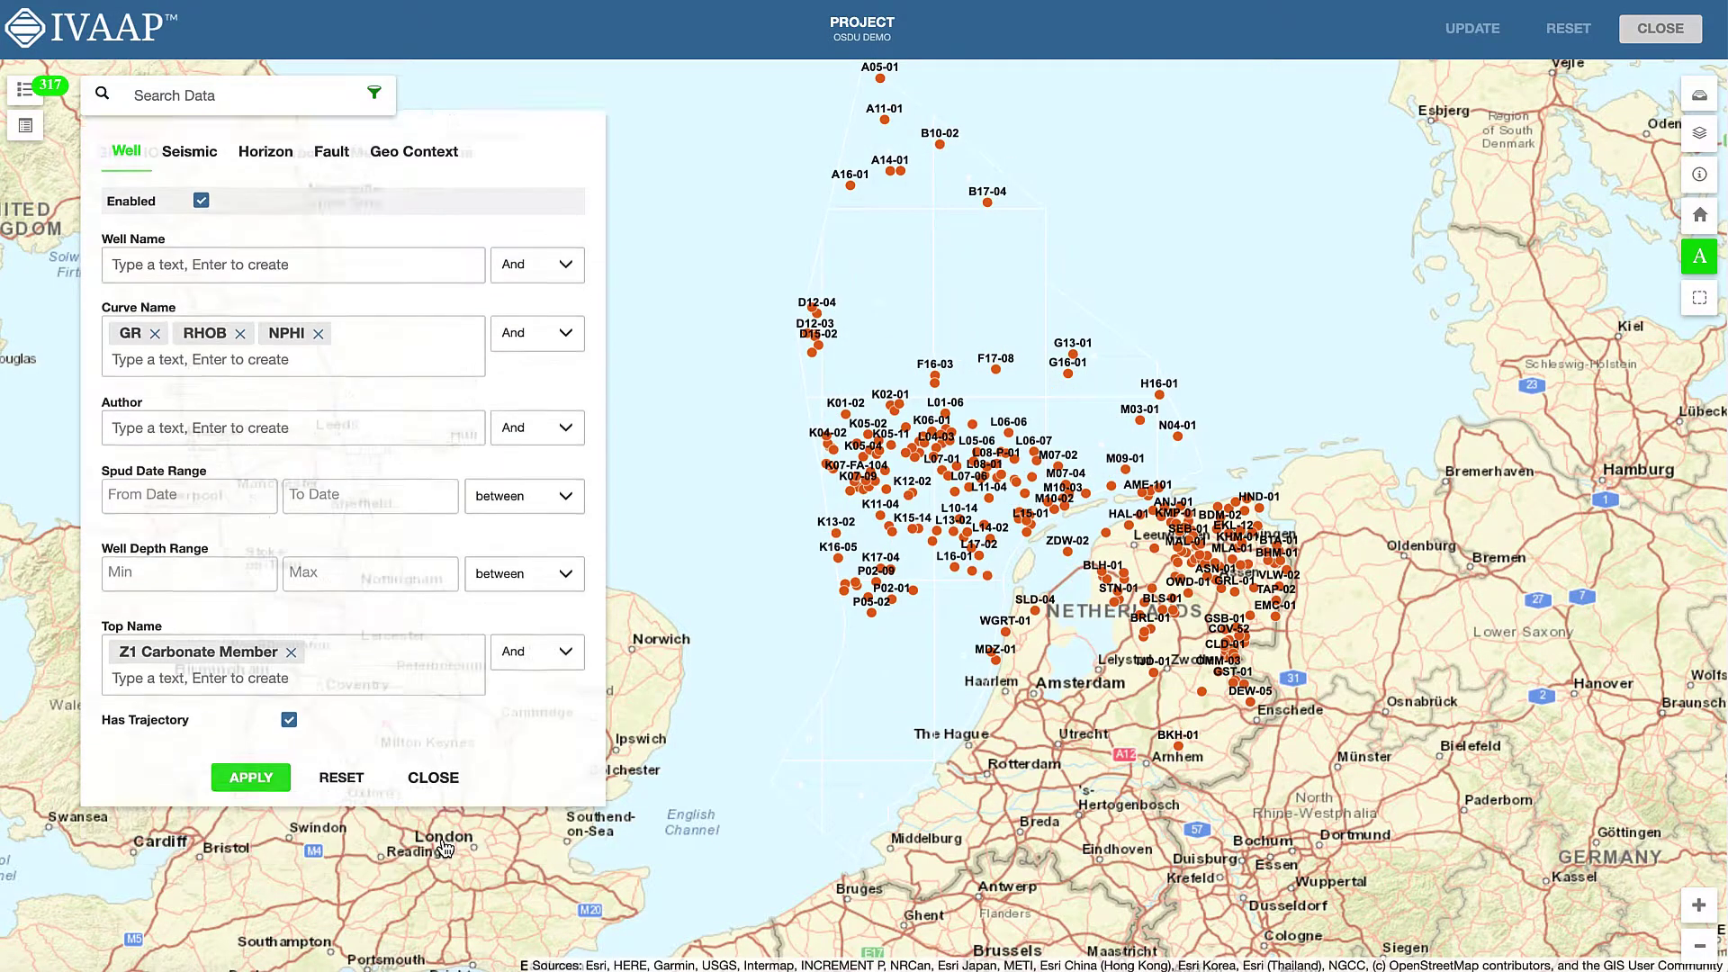
left_click(1699, 298)
left_click_drag(766, 266, 1104, 621)
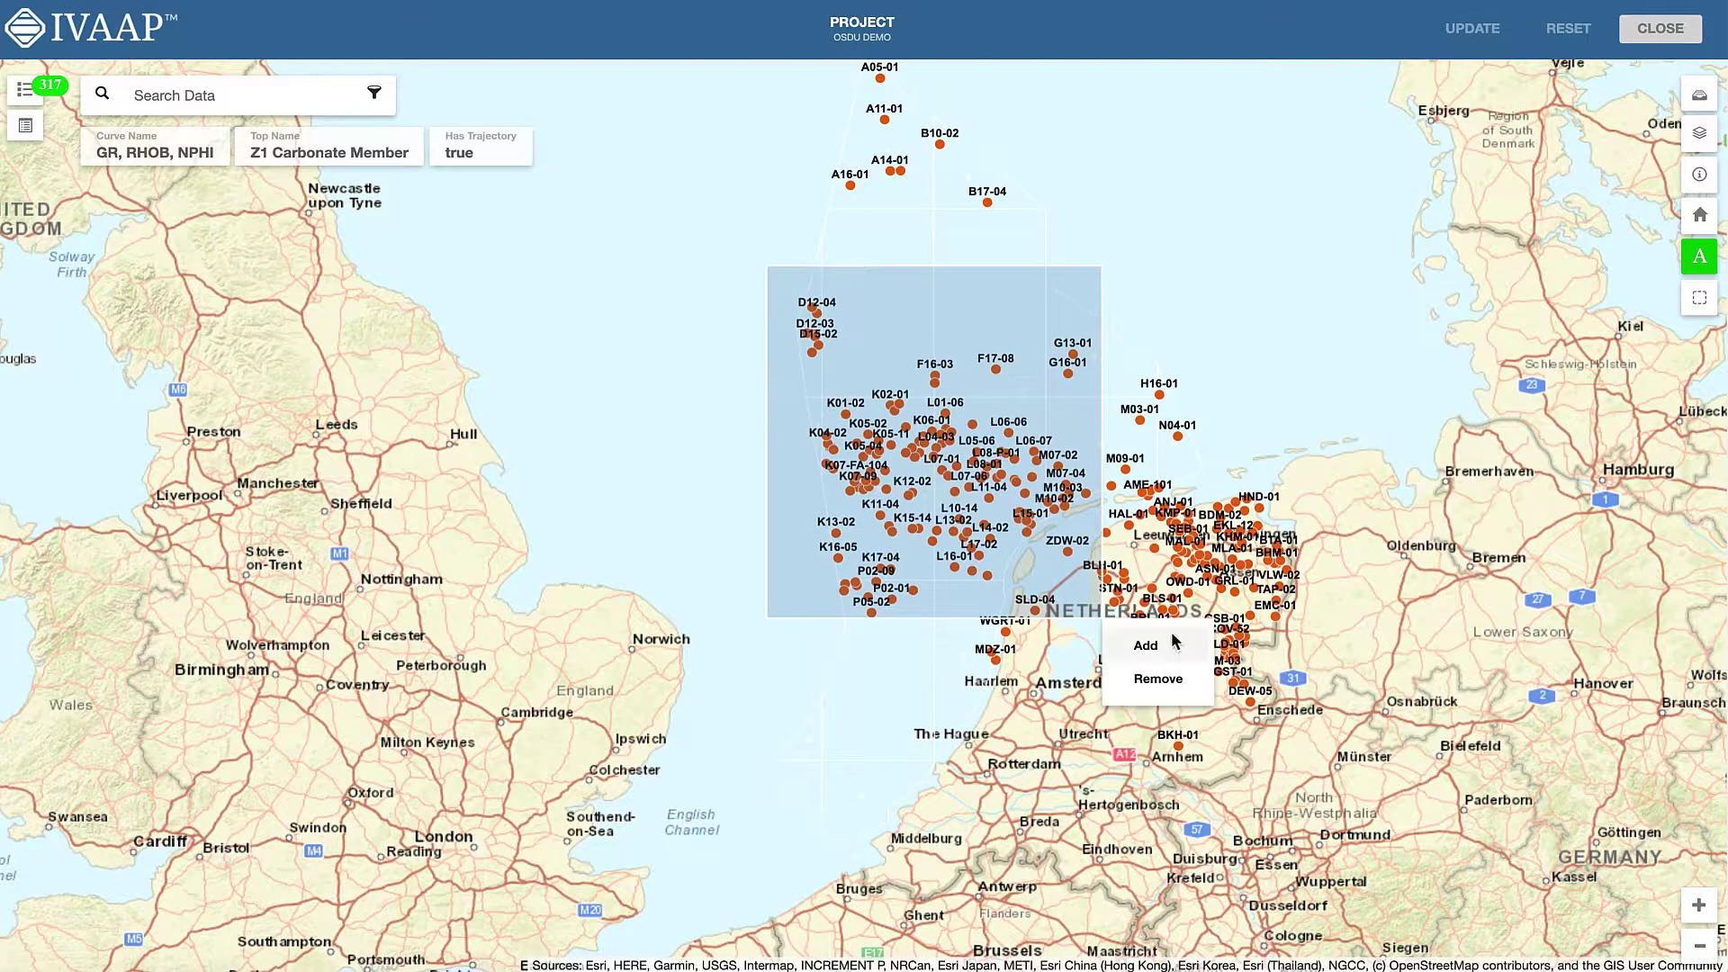
left_click(1167, 642)
left_click(1472, 28)
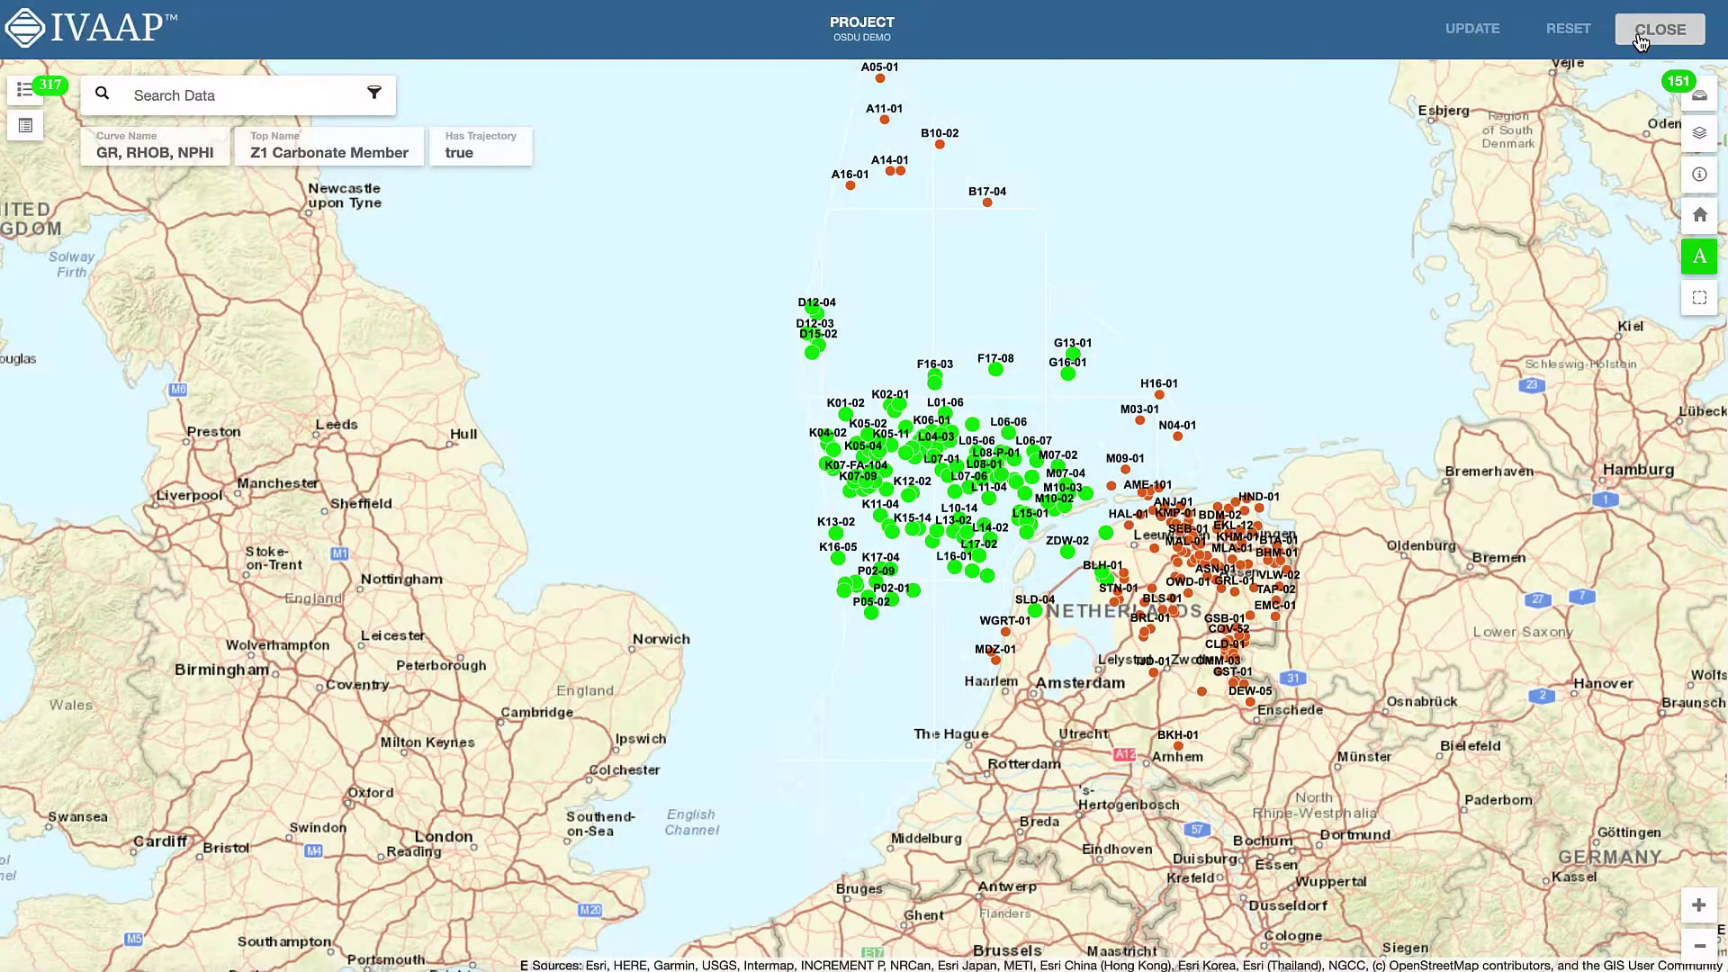
left_click(1658, 29)
left_click(1473, 622)
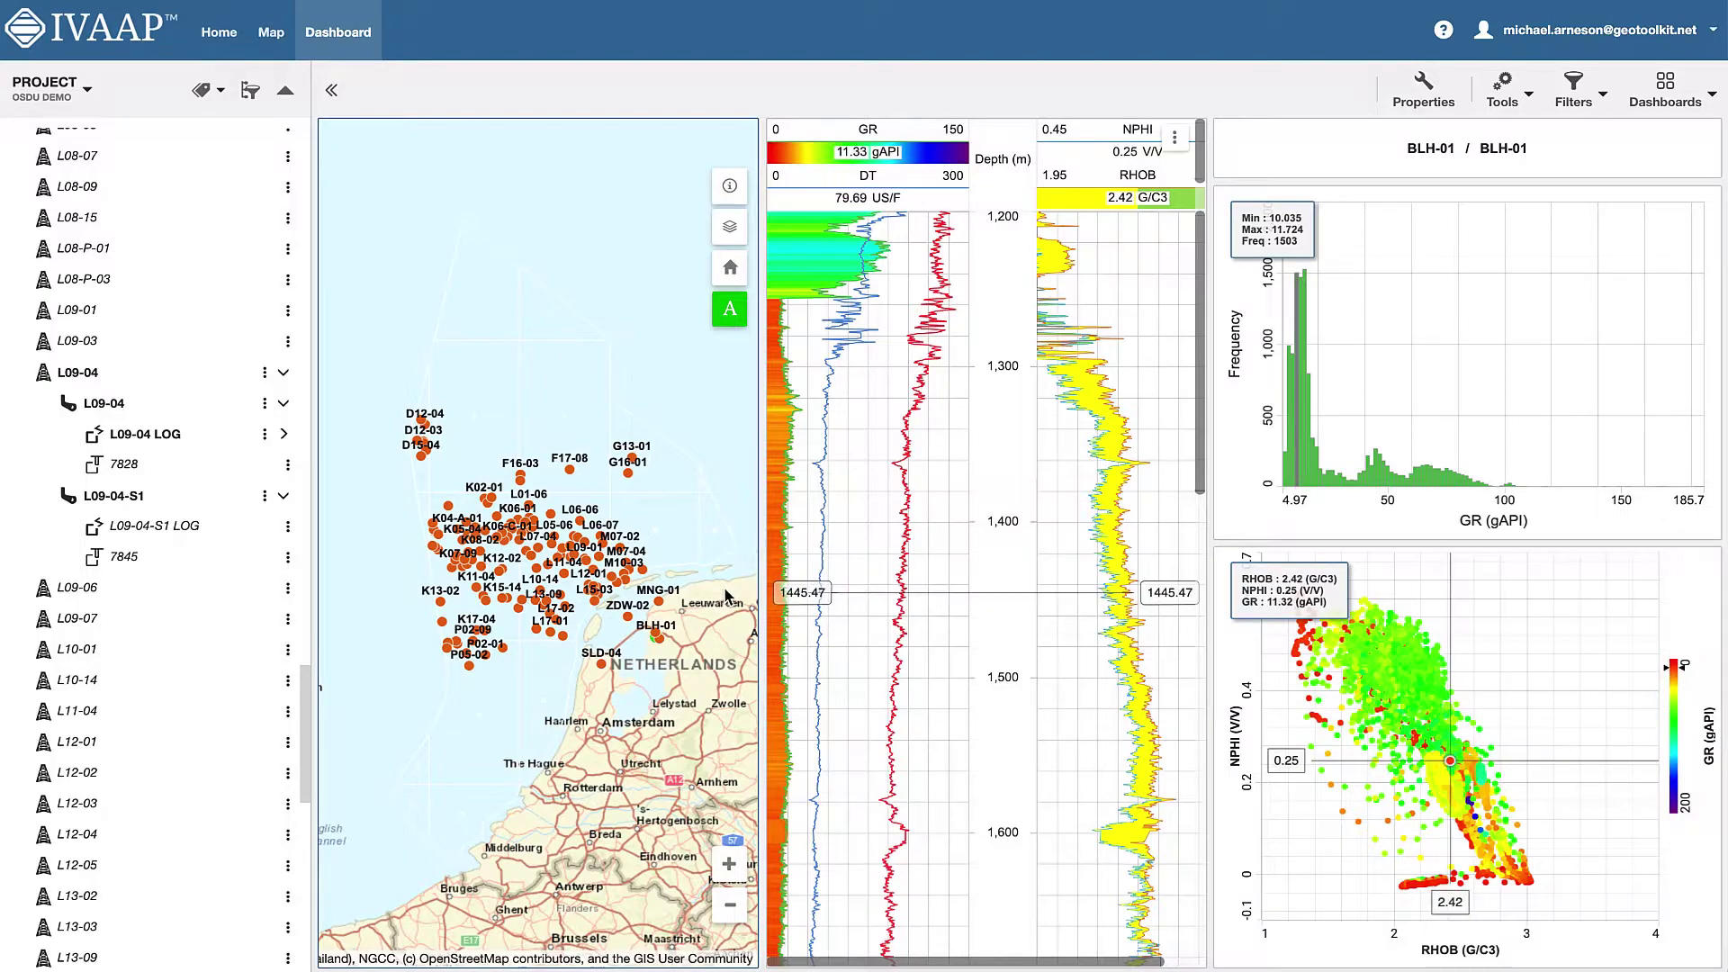
- Load well L15-03 into the log tracks, GR histogram and RHOB–NPHI crossplot
left_click(598, 602)
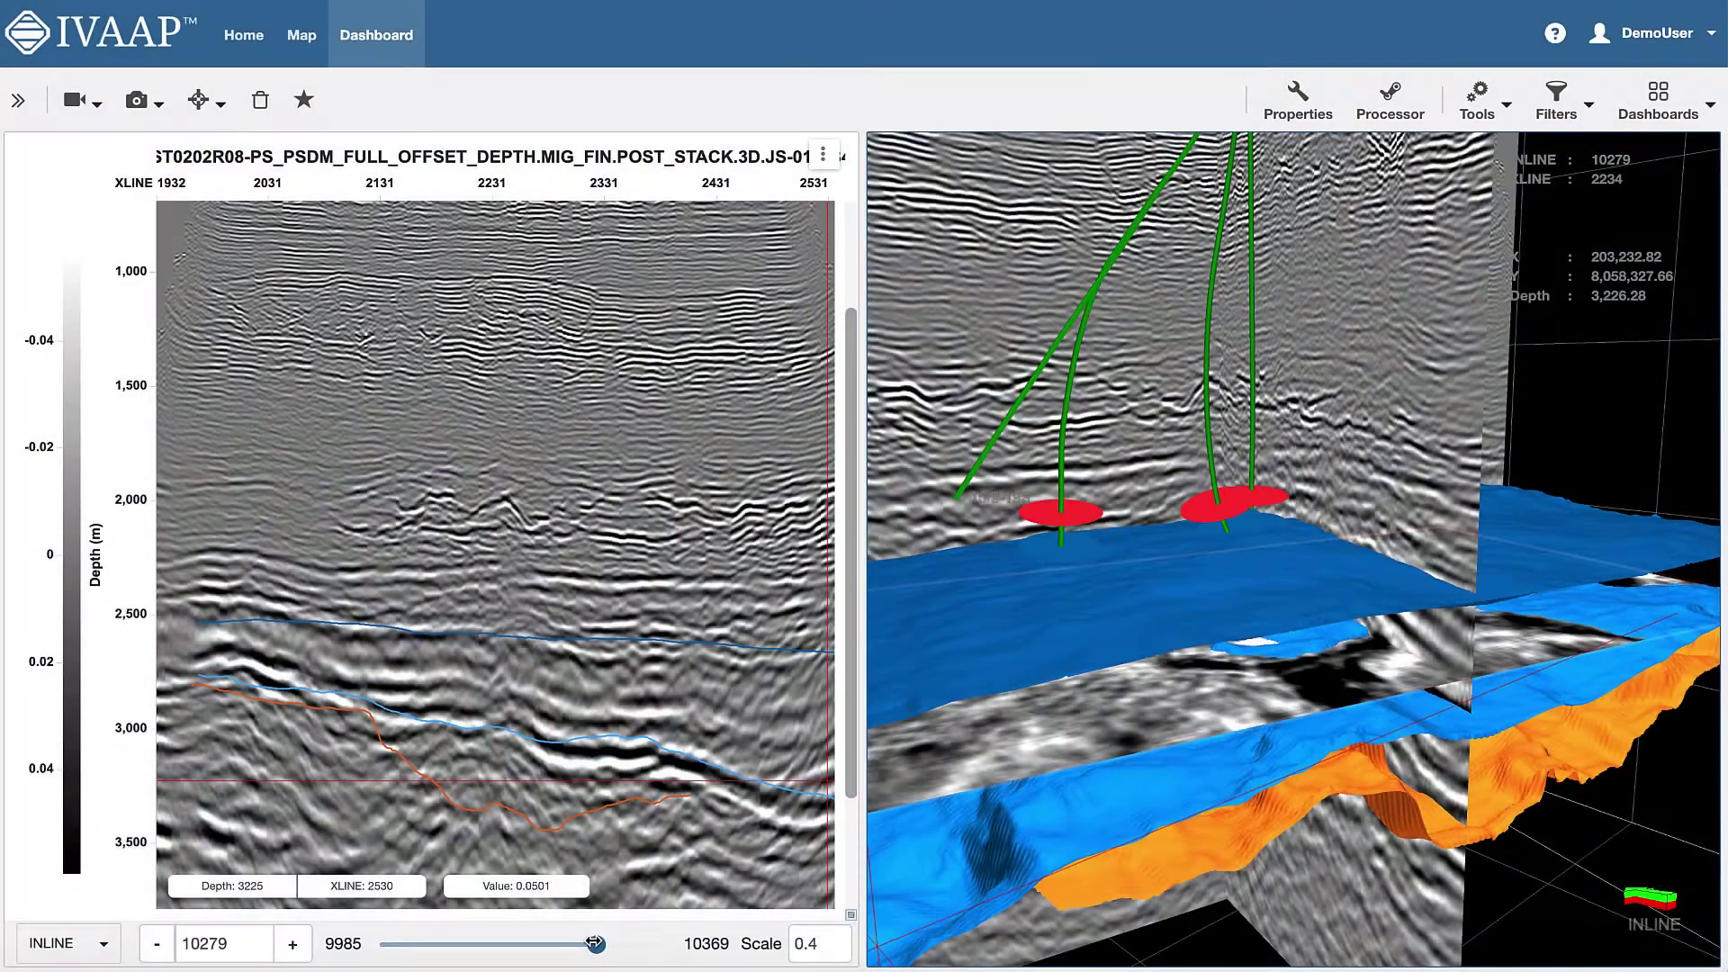
- Shift the seismic section to inline 10218, raise the 3D depth slice and zoom in on the wells
left_click_drag(594, 943, 553, 943)
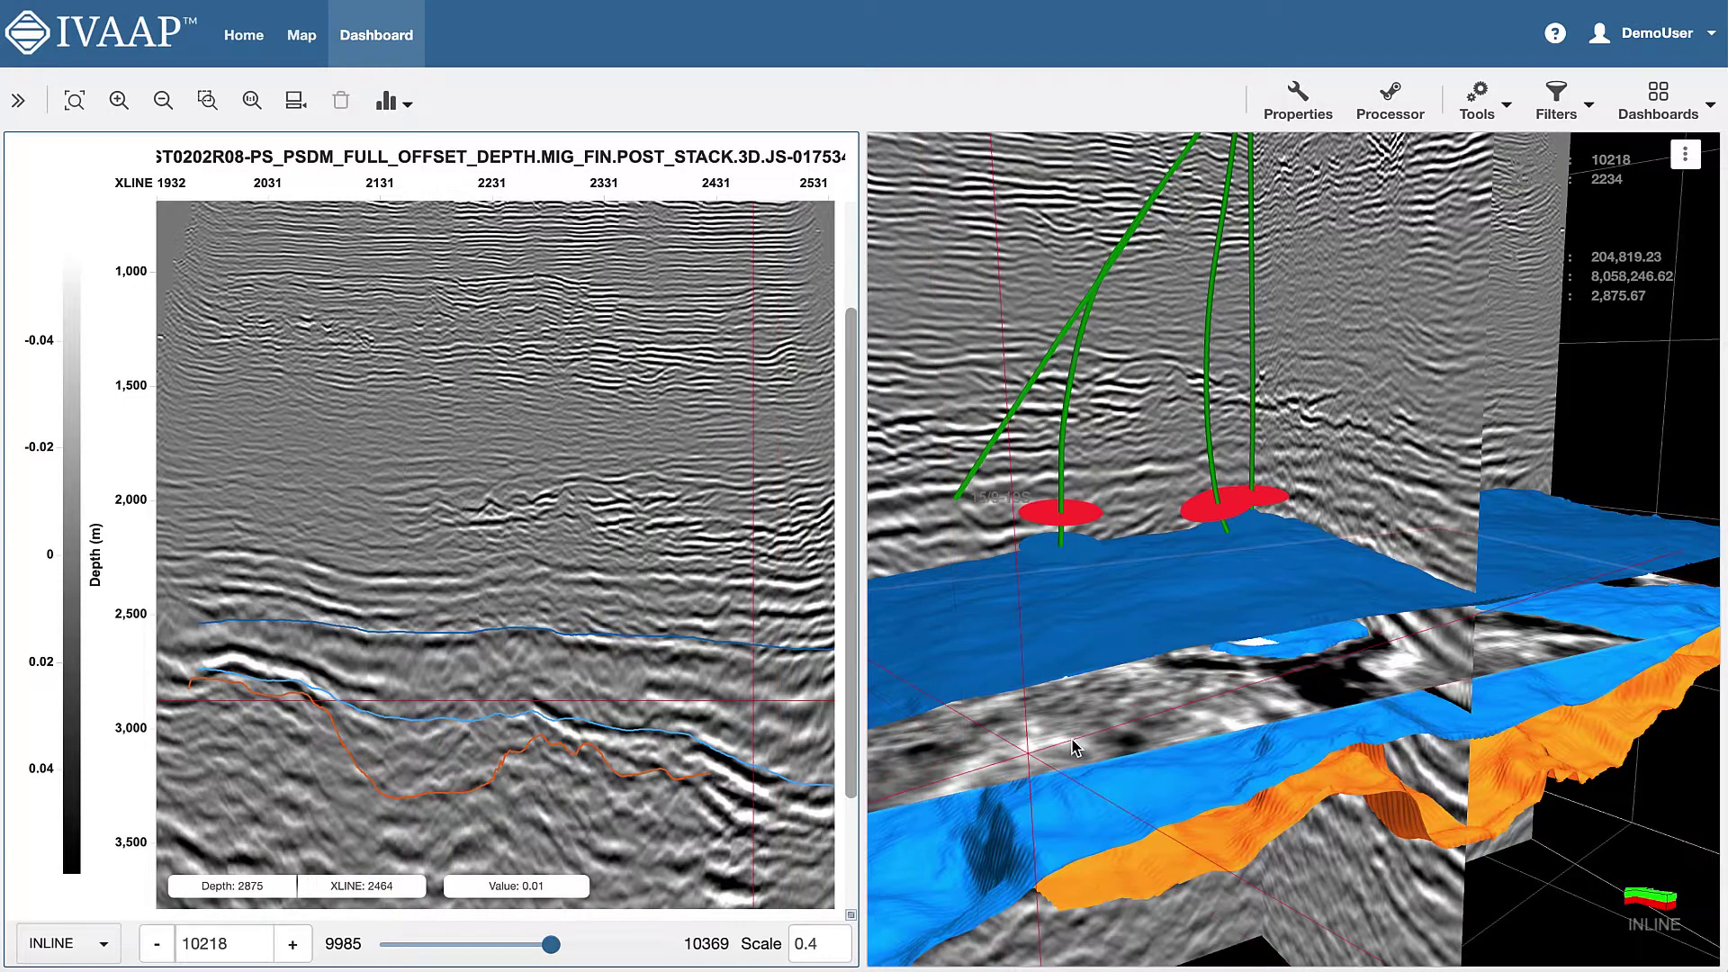
left_click_drag(1074, 747, 1247, 466)
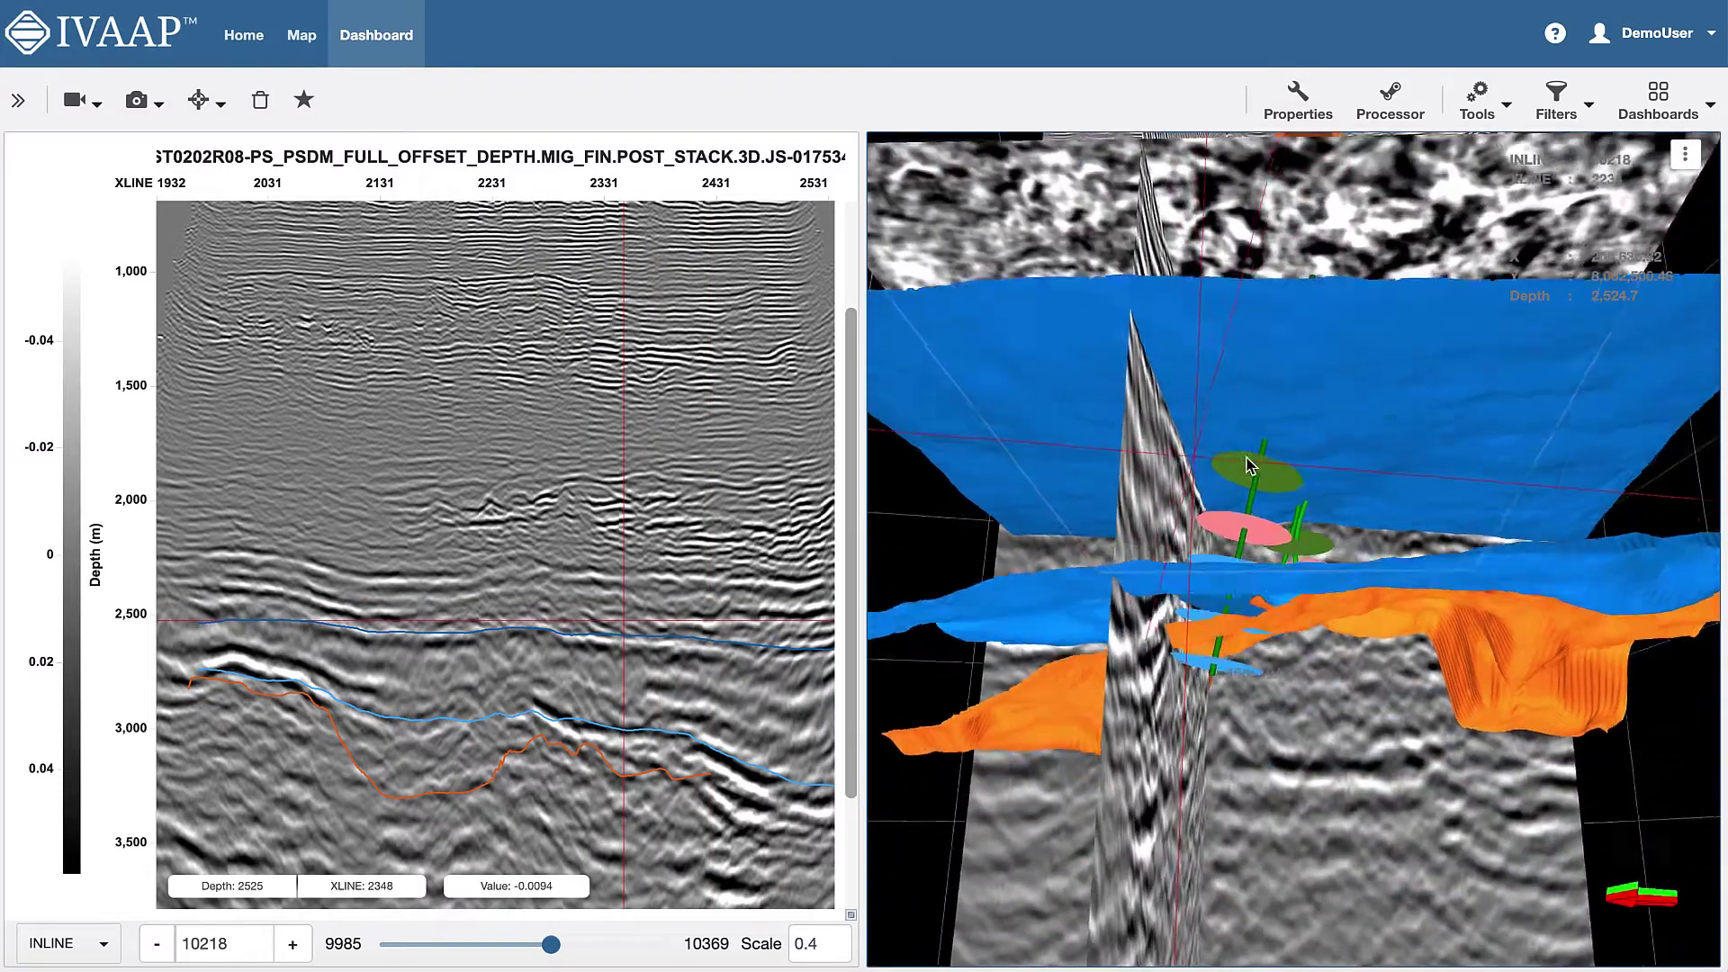
scroll(1242, 486, "up", 10)
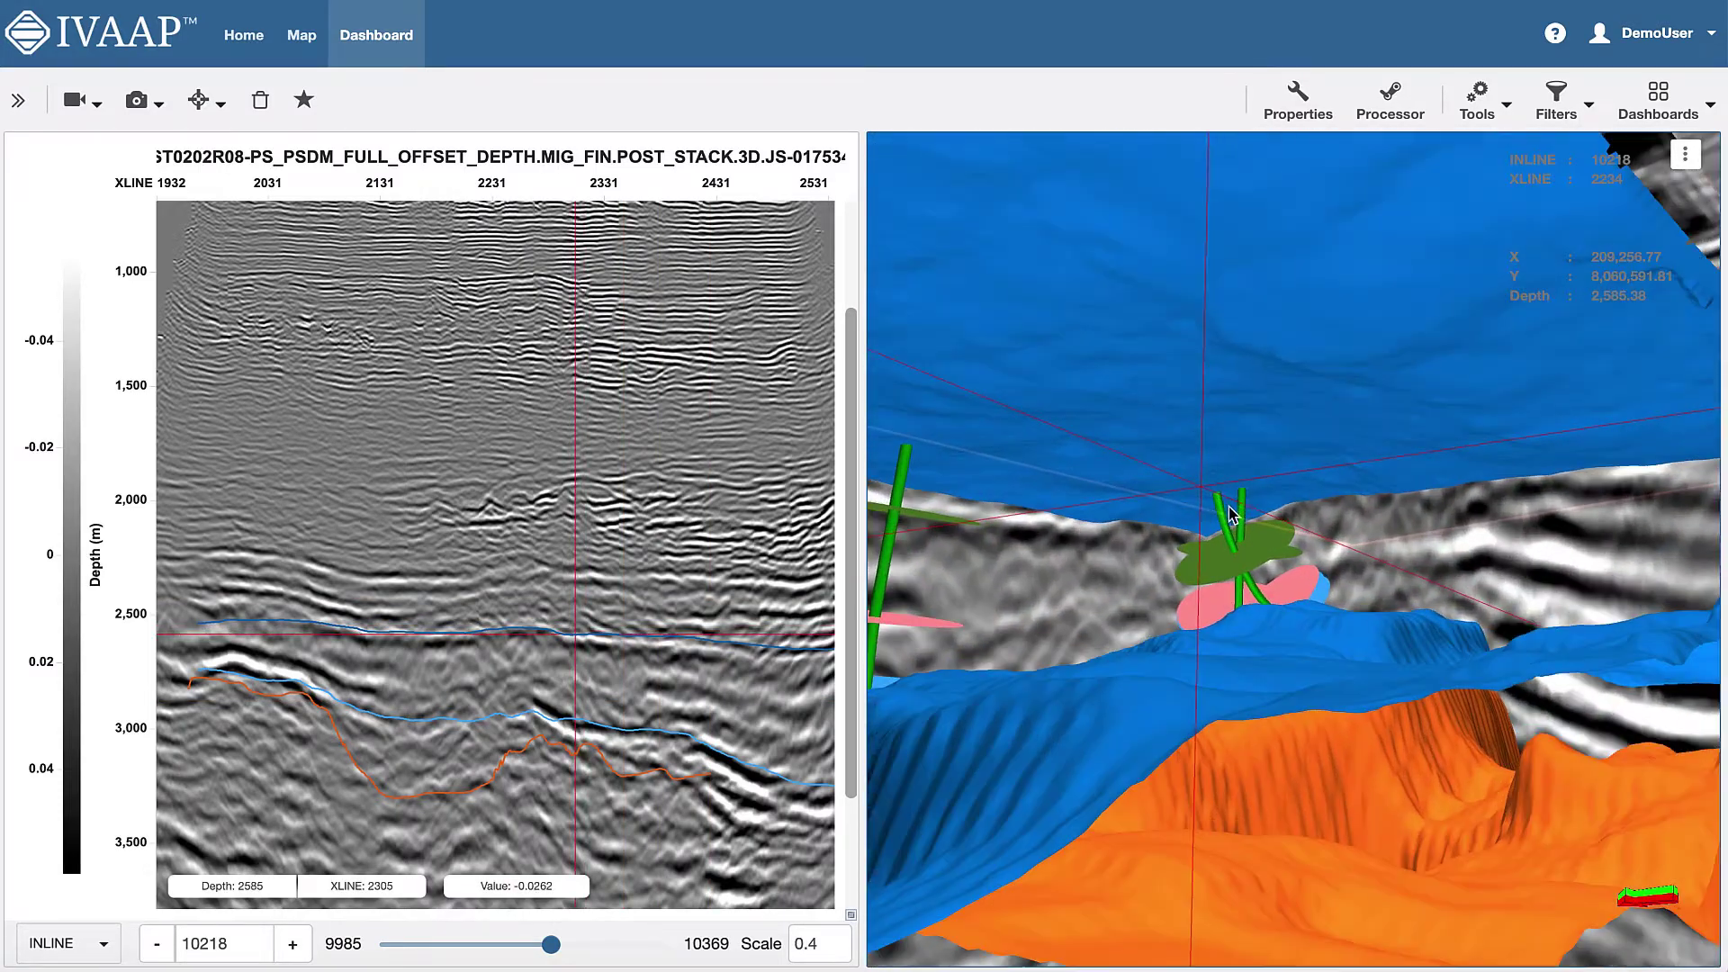
scroll(1324, 606, "up", 5)
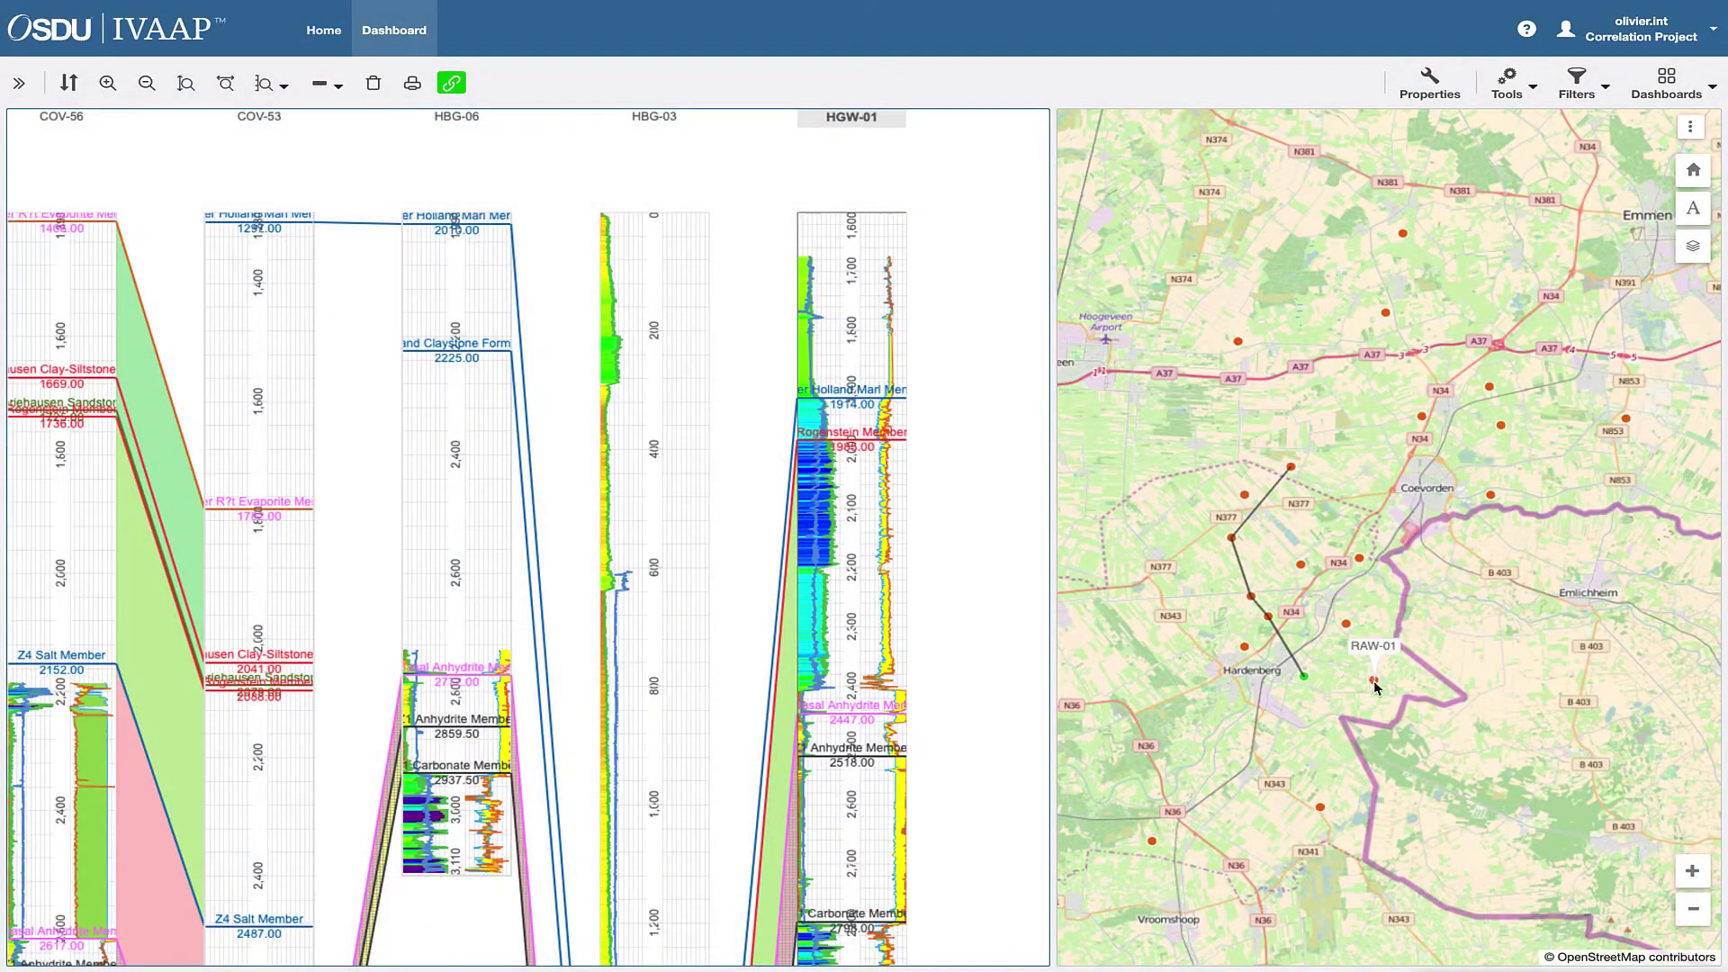
- Add well RAW-01 to the correlation, lock vertical movement, and align all tracks to top
left_click(1375, 681)
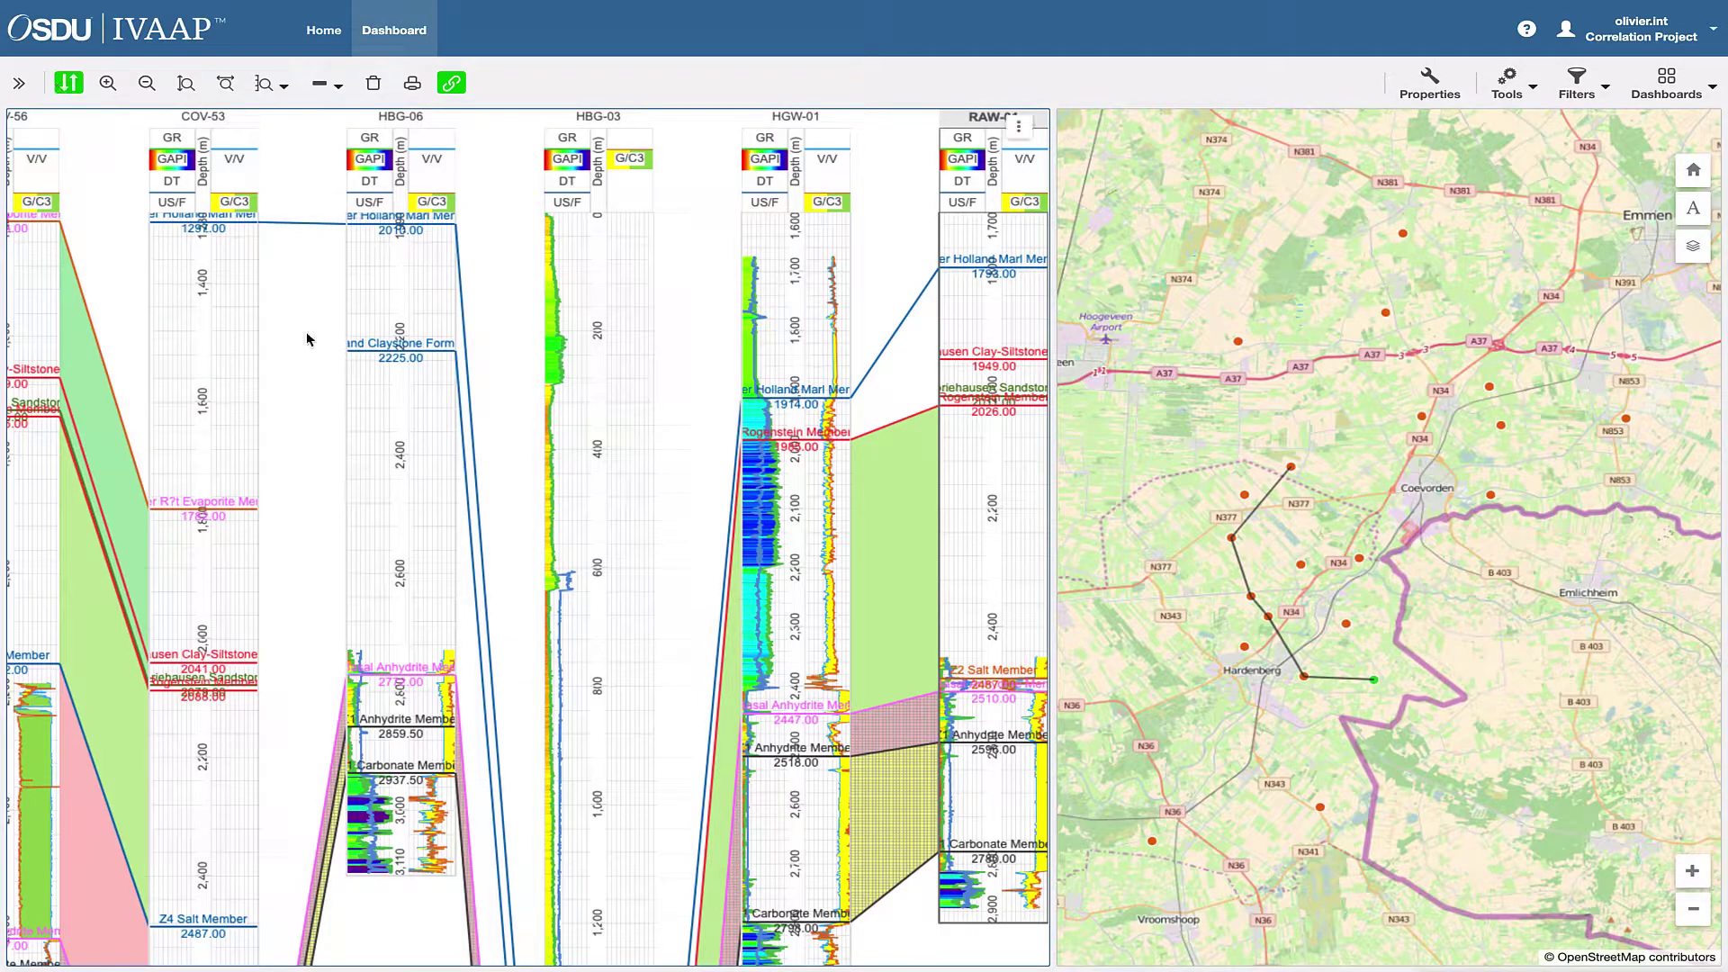
left_click_drag(599, 610, 408, 517)
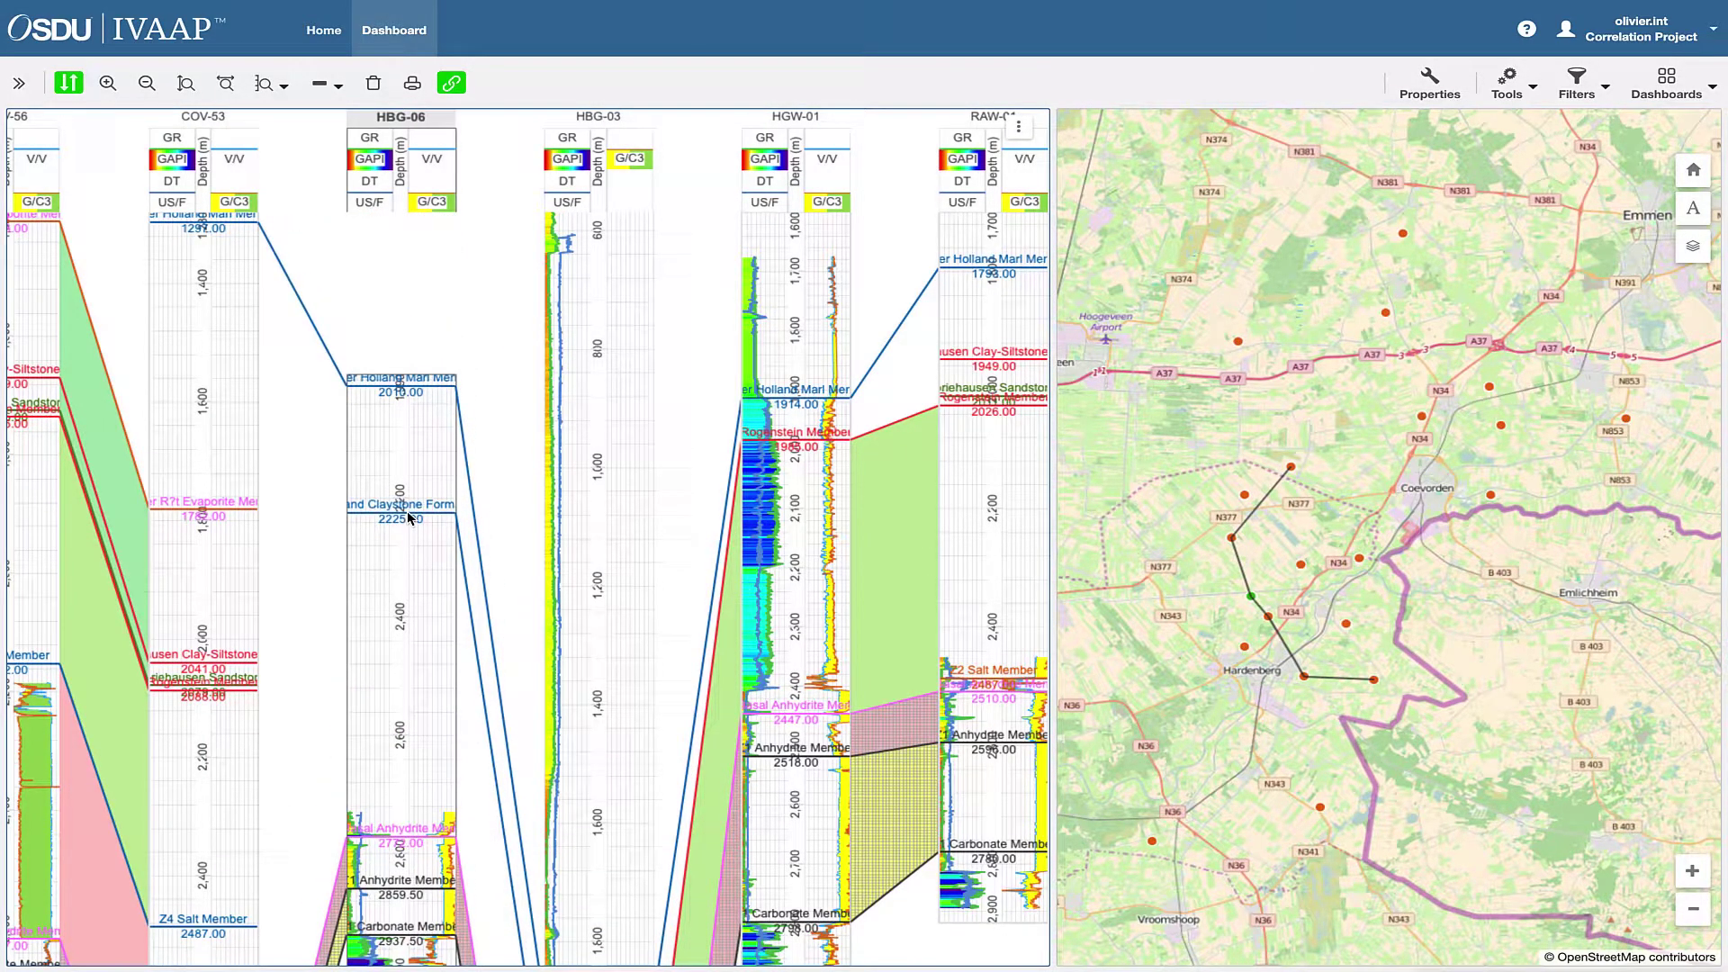
left_click(69, 83)
left_click(326, 85)
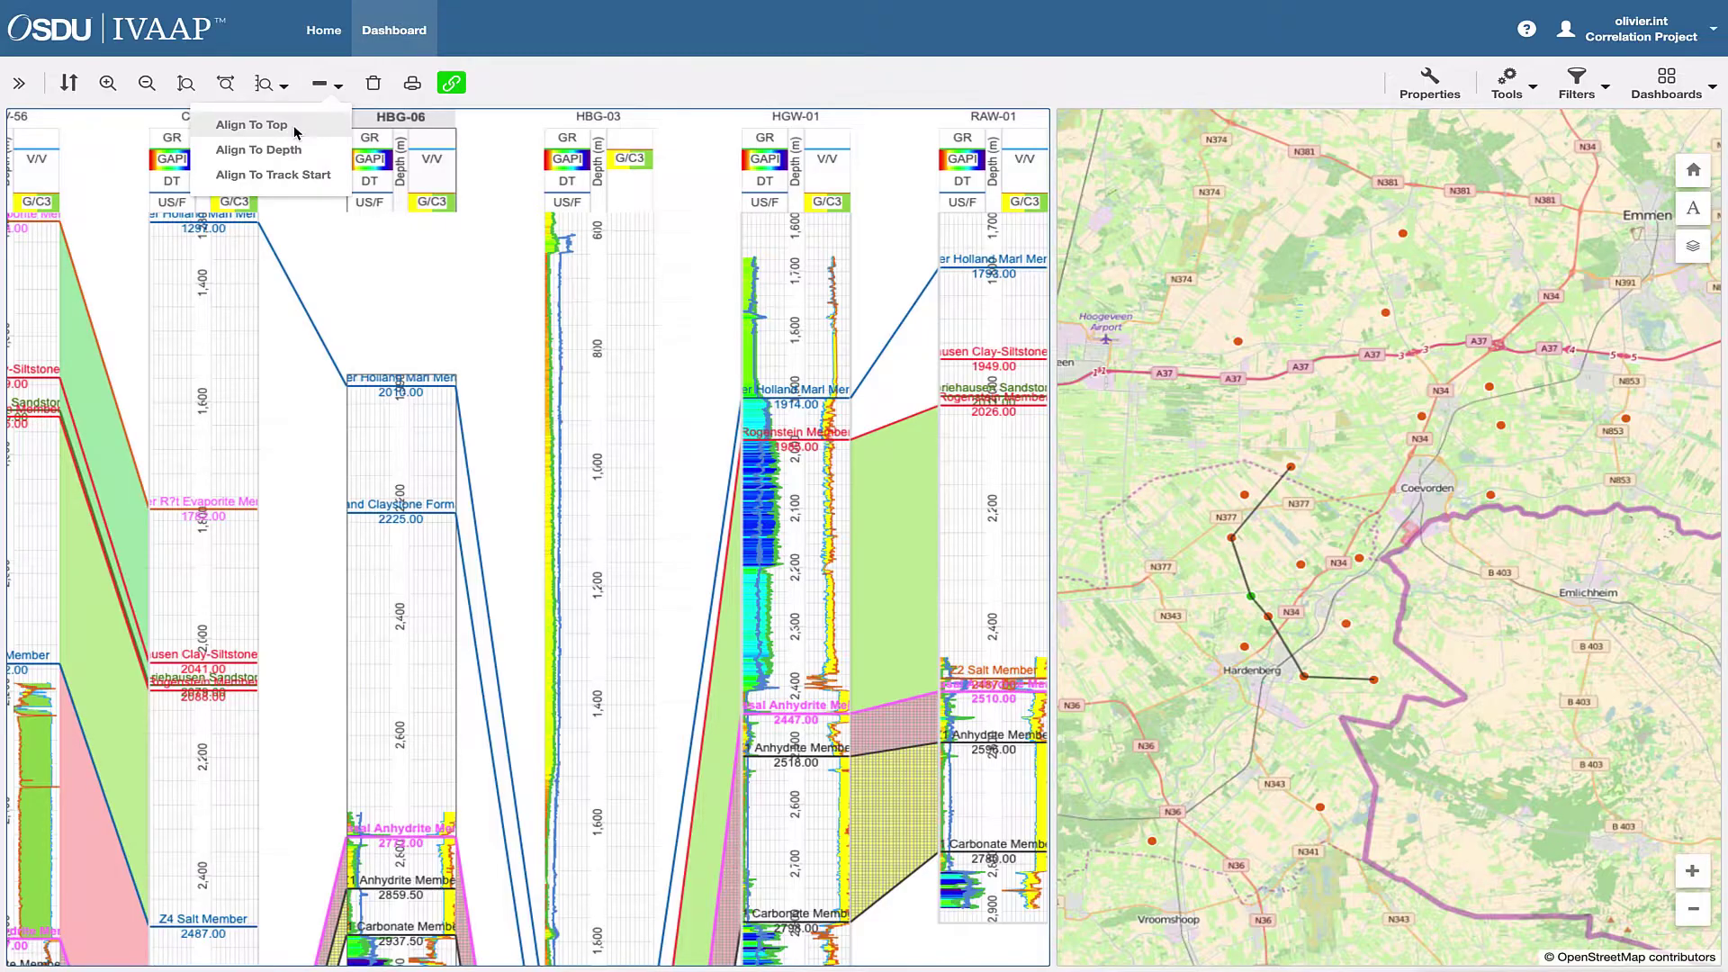
left_click(295, 132)
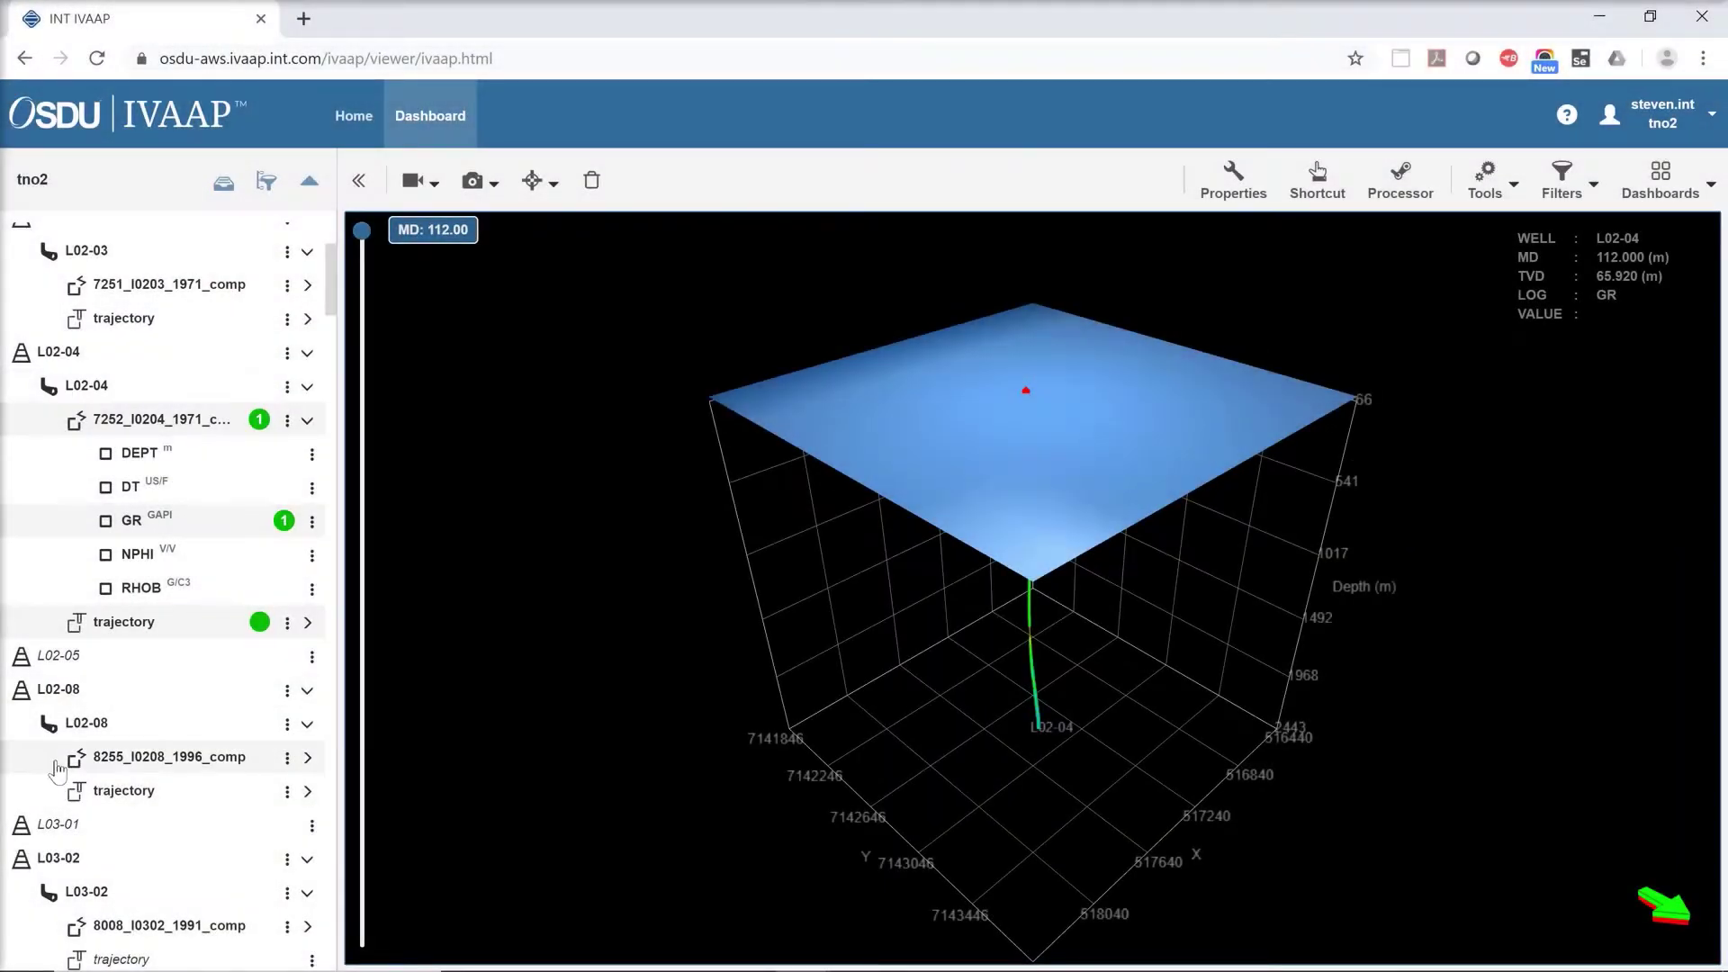
- Add wells L02-08 and L03-02 to the 3D view and orbit around them
left_click_drag(55, 769, 810, 540)
left_click_drag(126, 925, 901, 630)
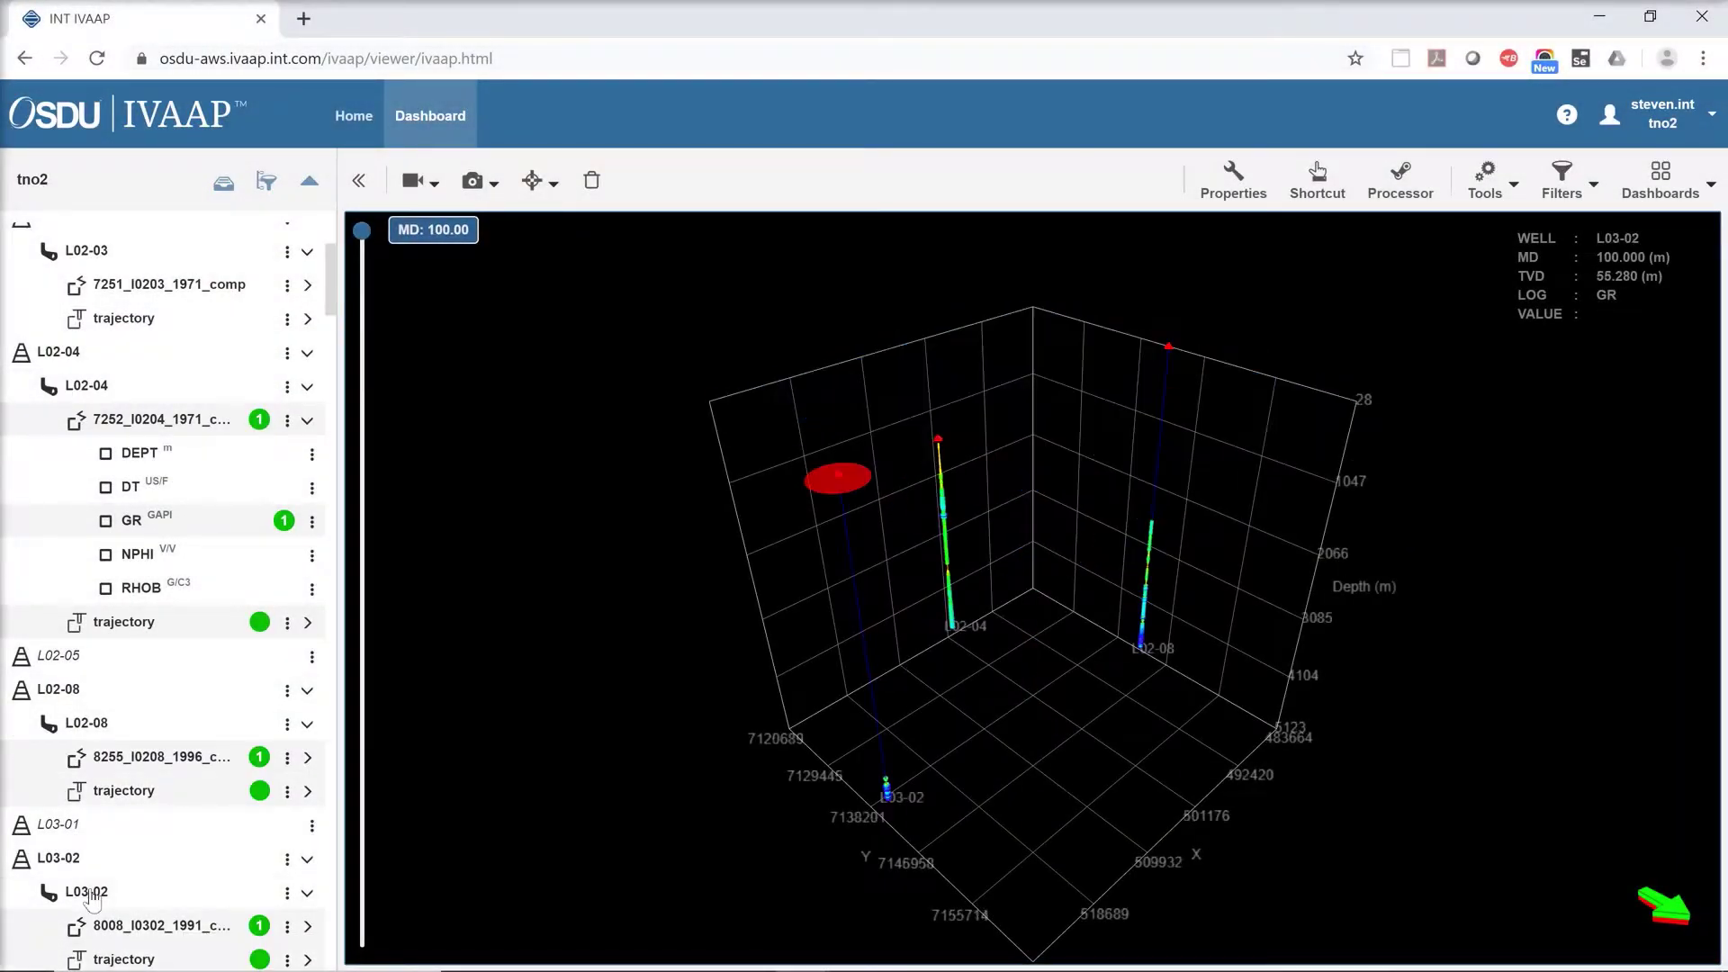
left_click_drag(1004, 650, 699, 637)
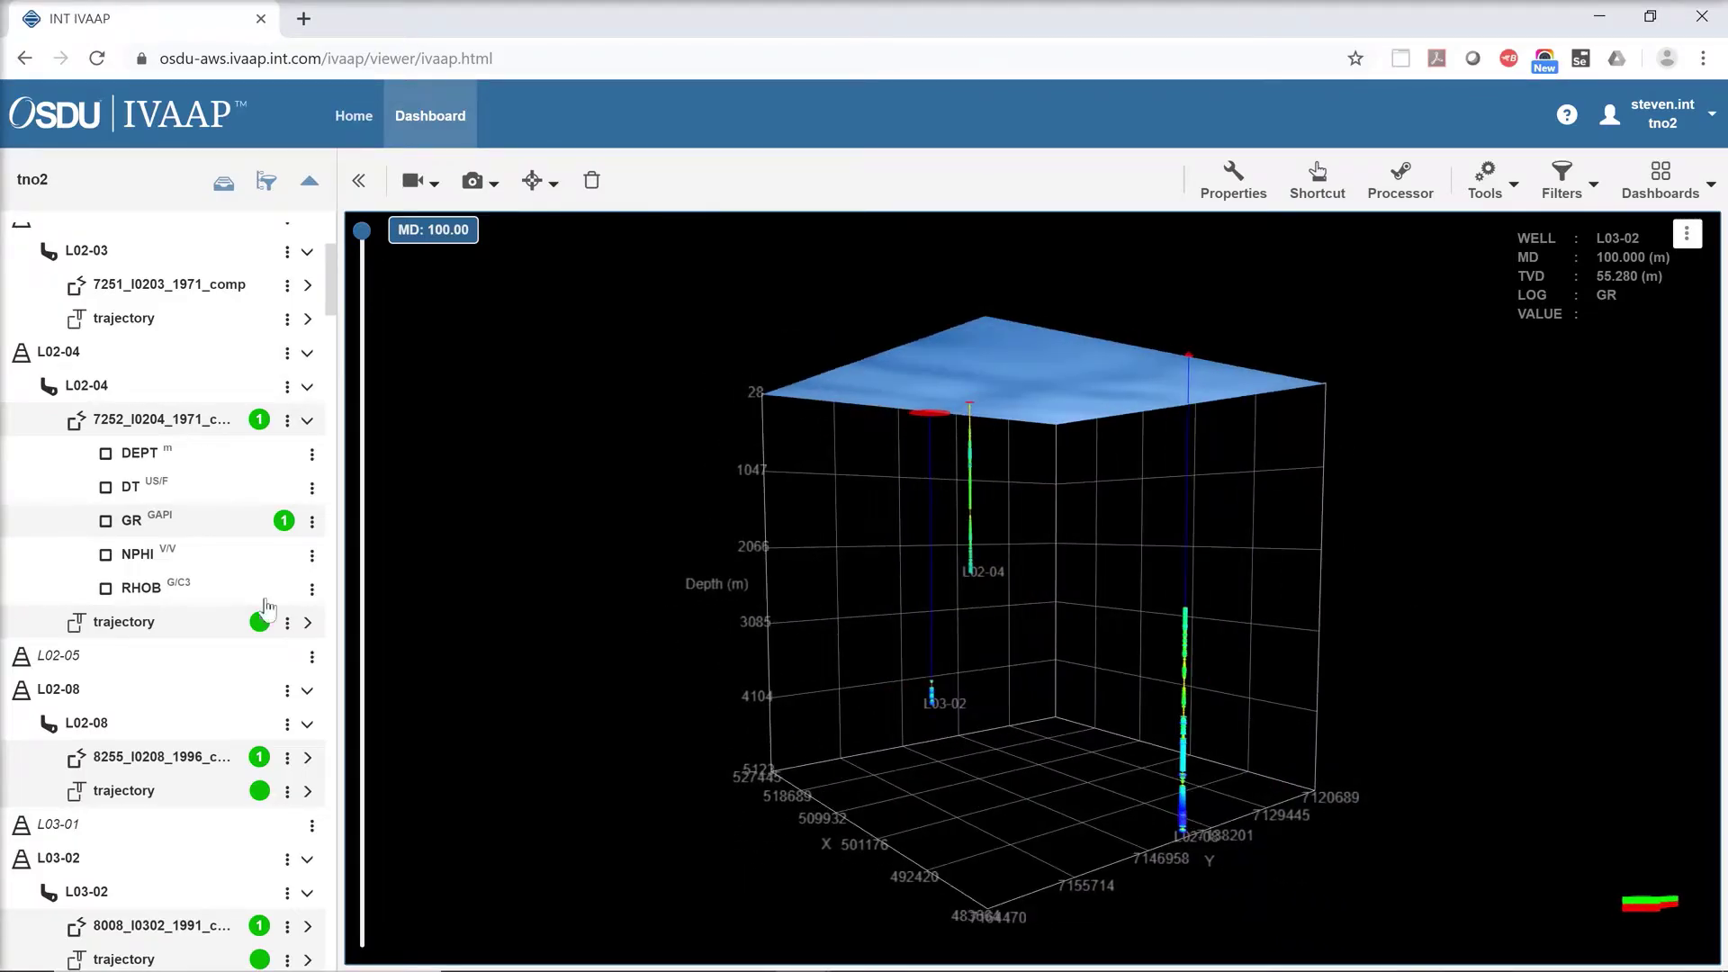
left_click_drag(137, 553, 1095, 763)
left_click_drag(1362, 702, 1189, 656)
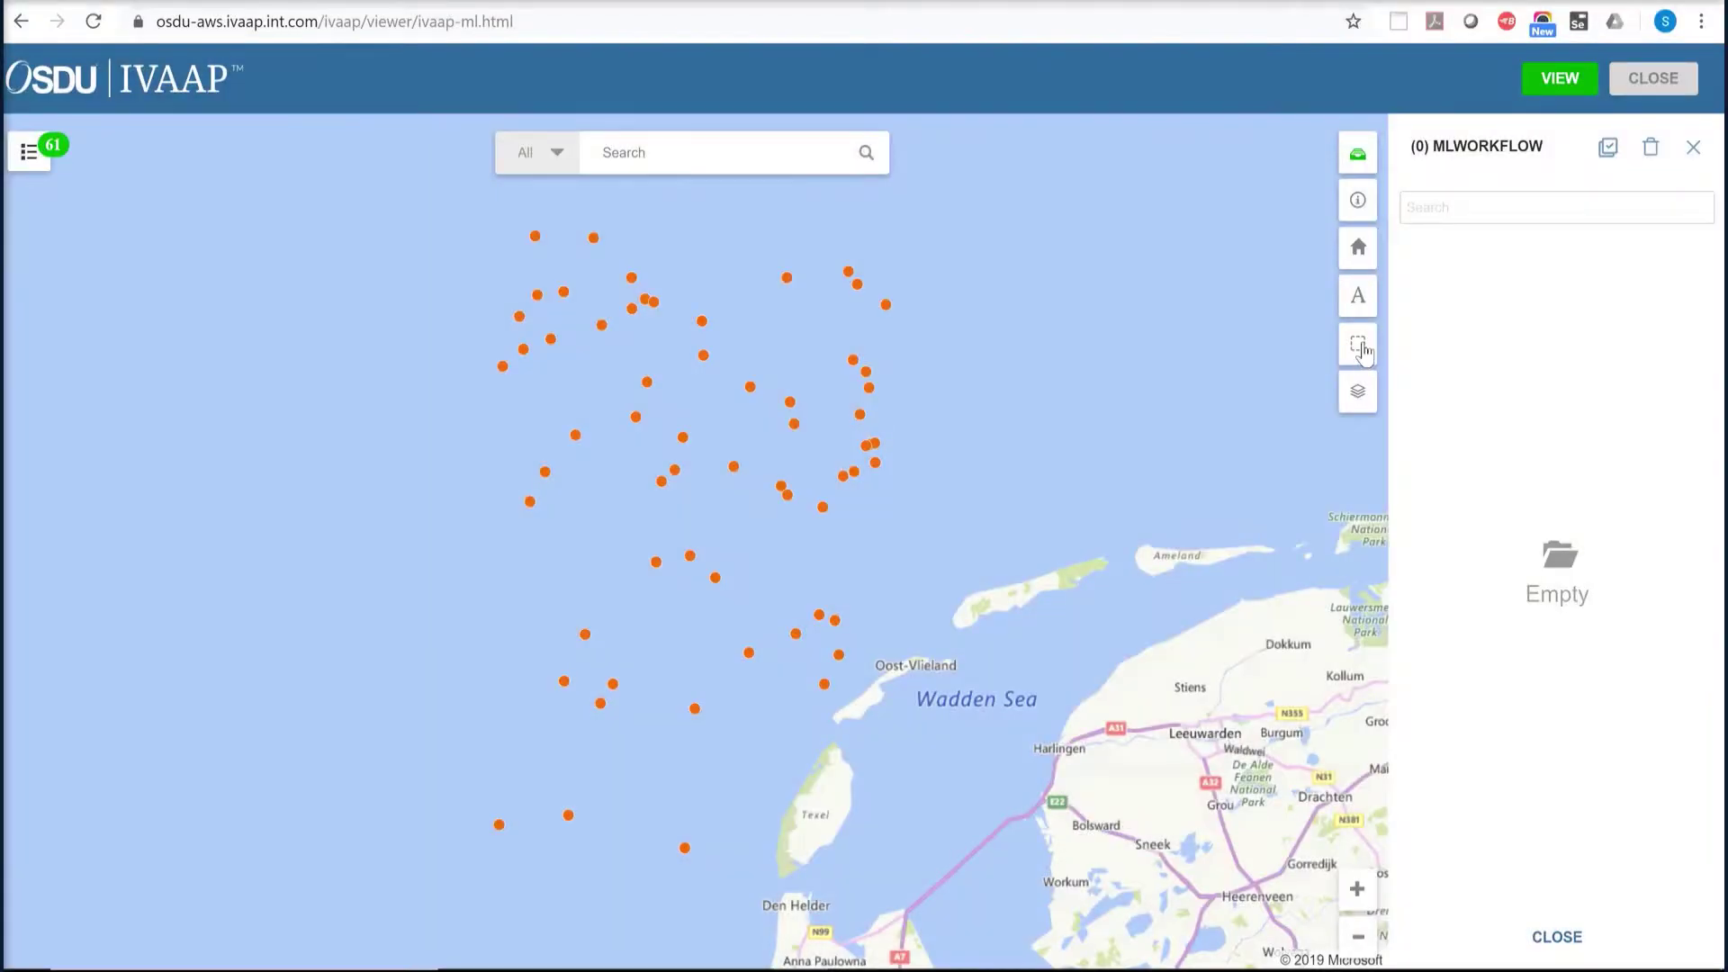
- Box-select the 30 northern wells into the mlworkflow group and launch Jupyter notebooks
left_click_drag(466, 213, 801, 504)
left_click(1560, 90)
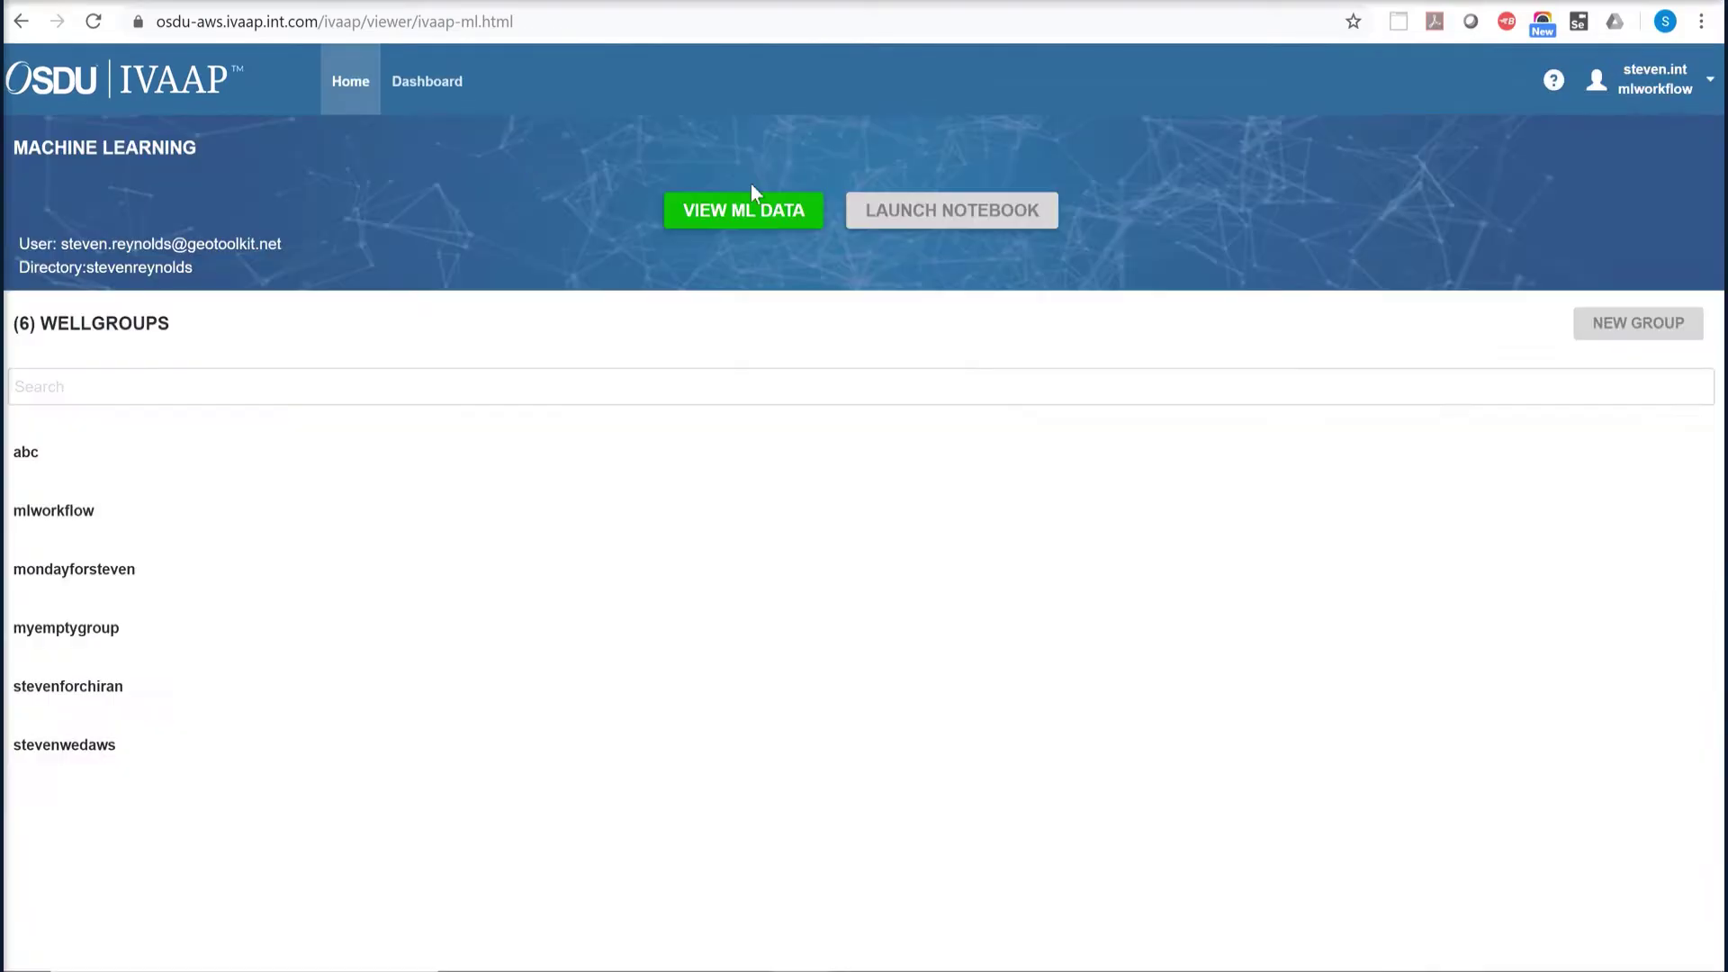
left_click(878, 211)
- Set well_group to mlworkflow in the k-means notebook and run all cells
left_click(409, 293)
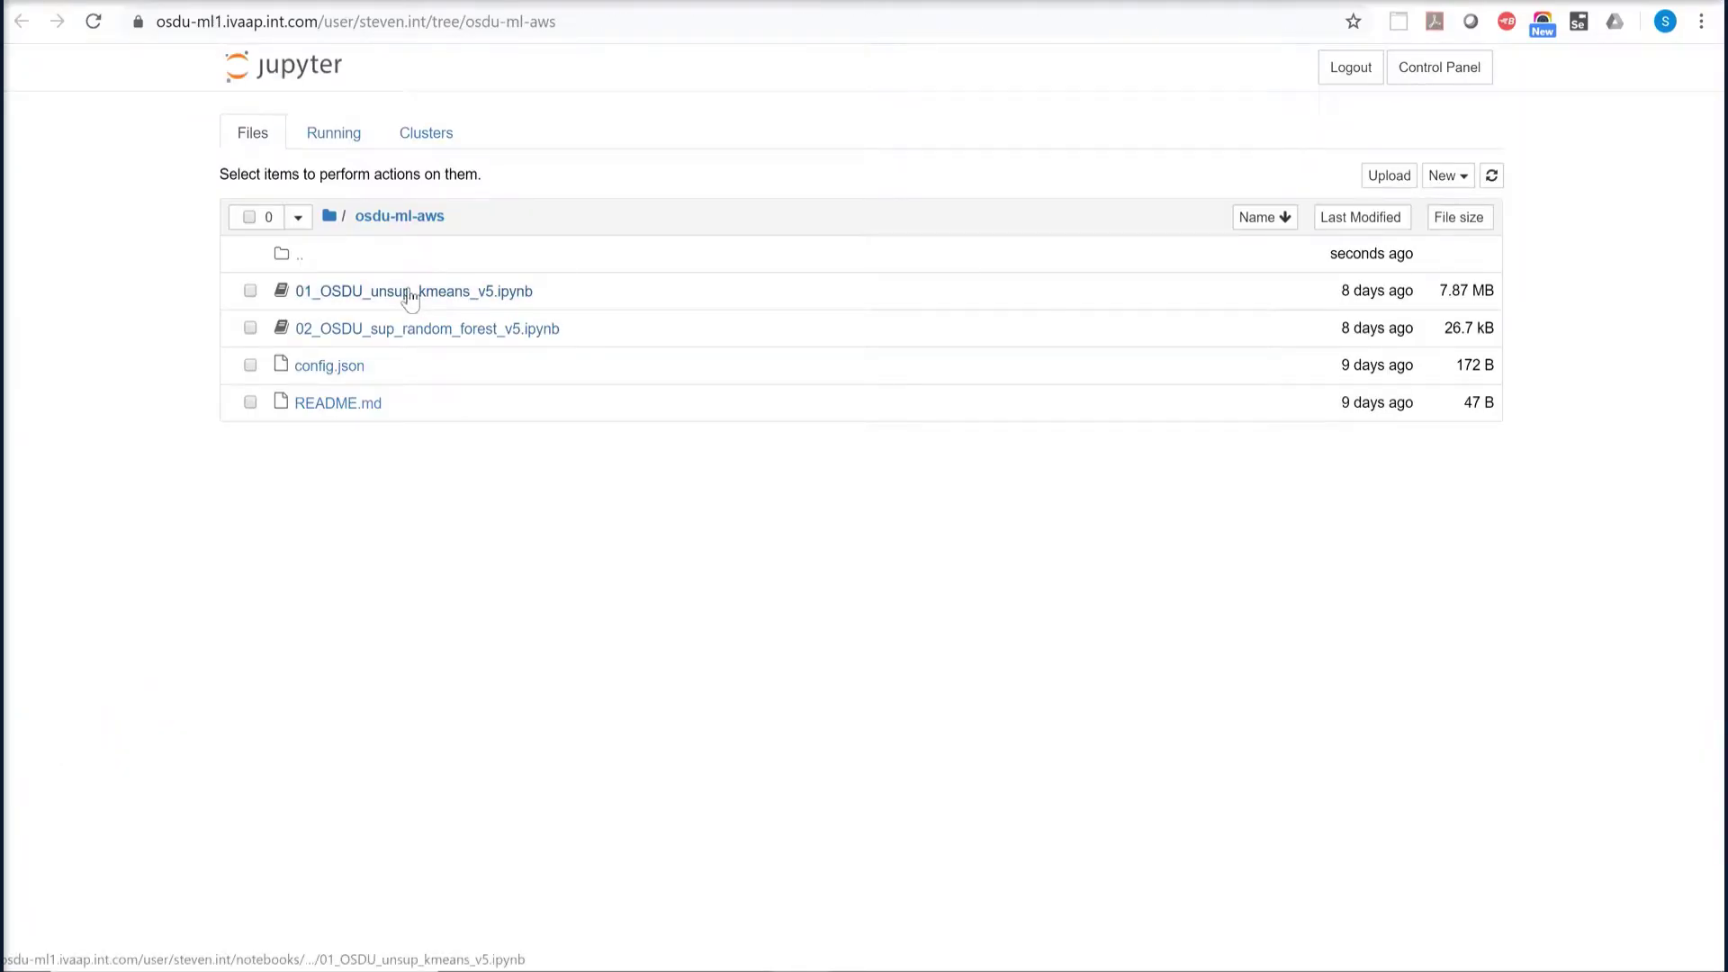
scroll(526, 759, "down", 4)
left_click_drag(511, 753, 643, 752)
type("ml")
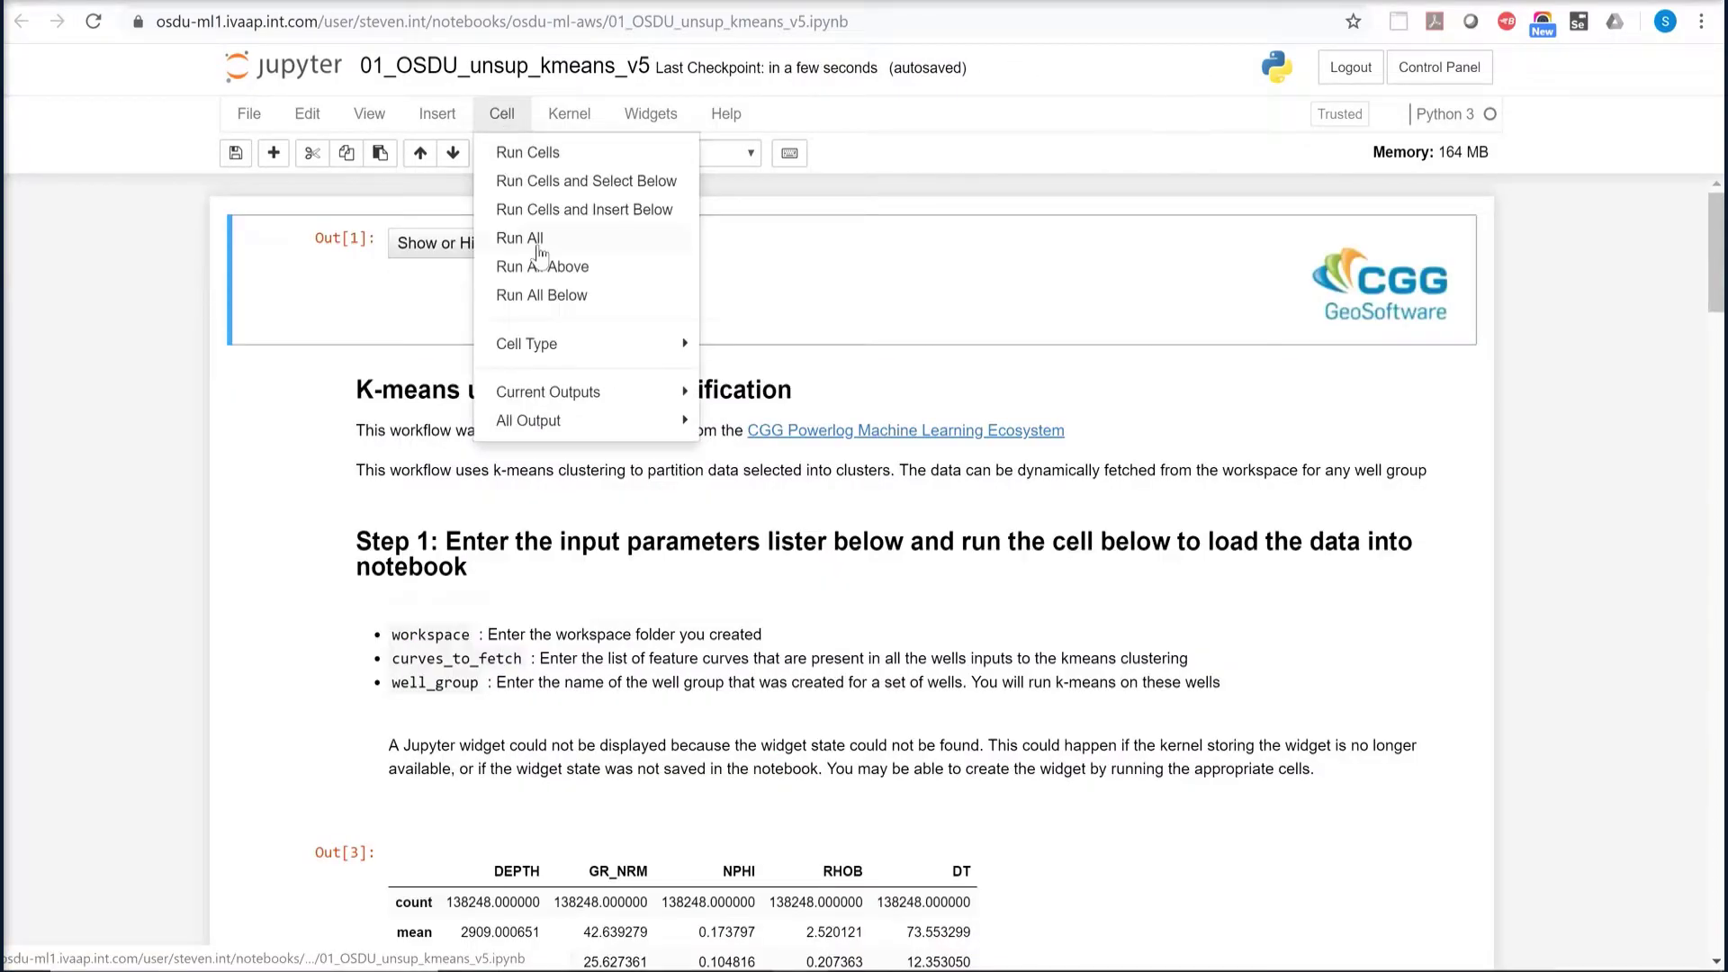
left_click(518, 235)
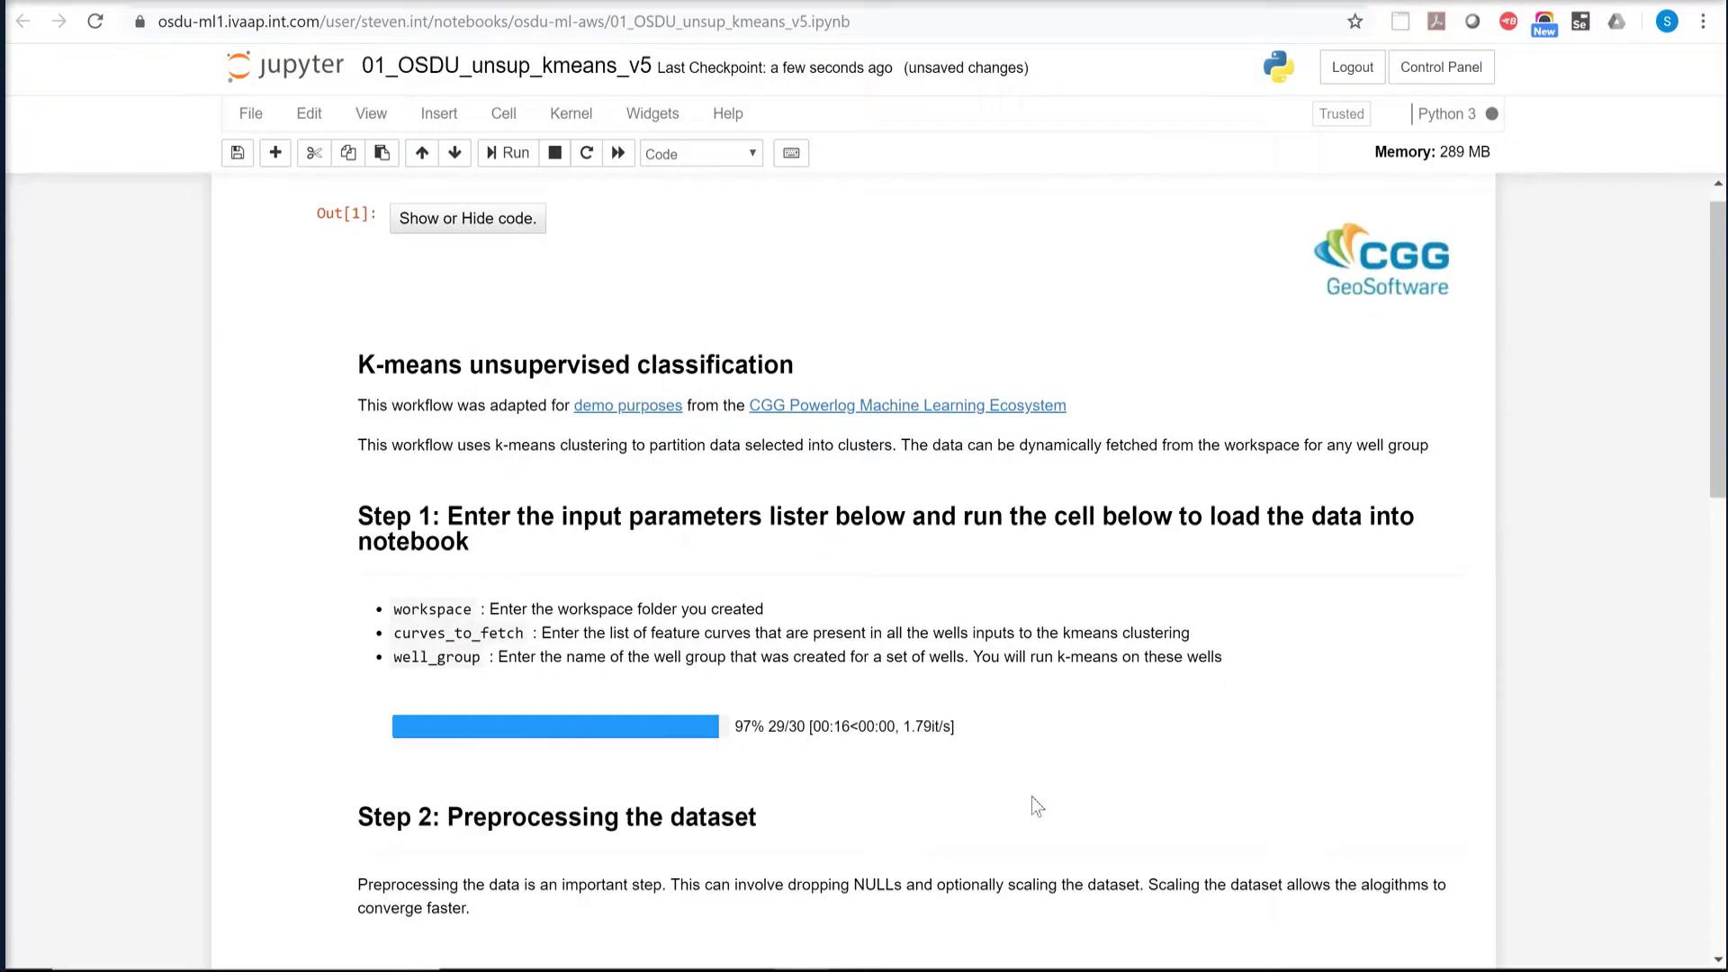
scroll(1032, 796, "down", 15)
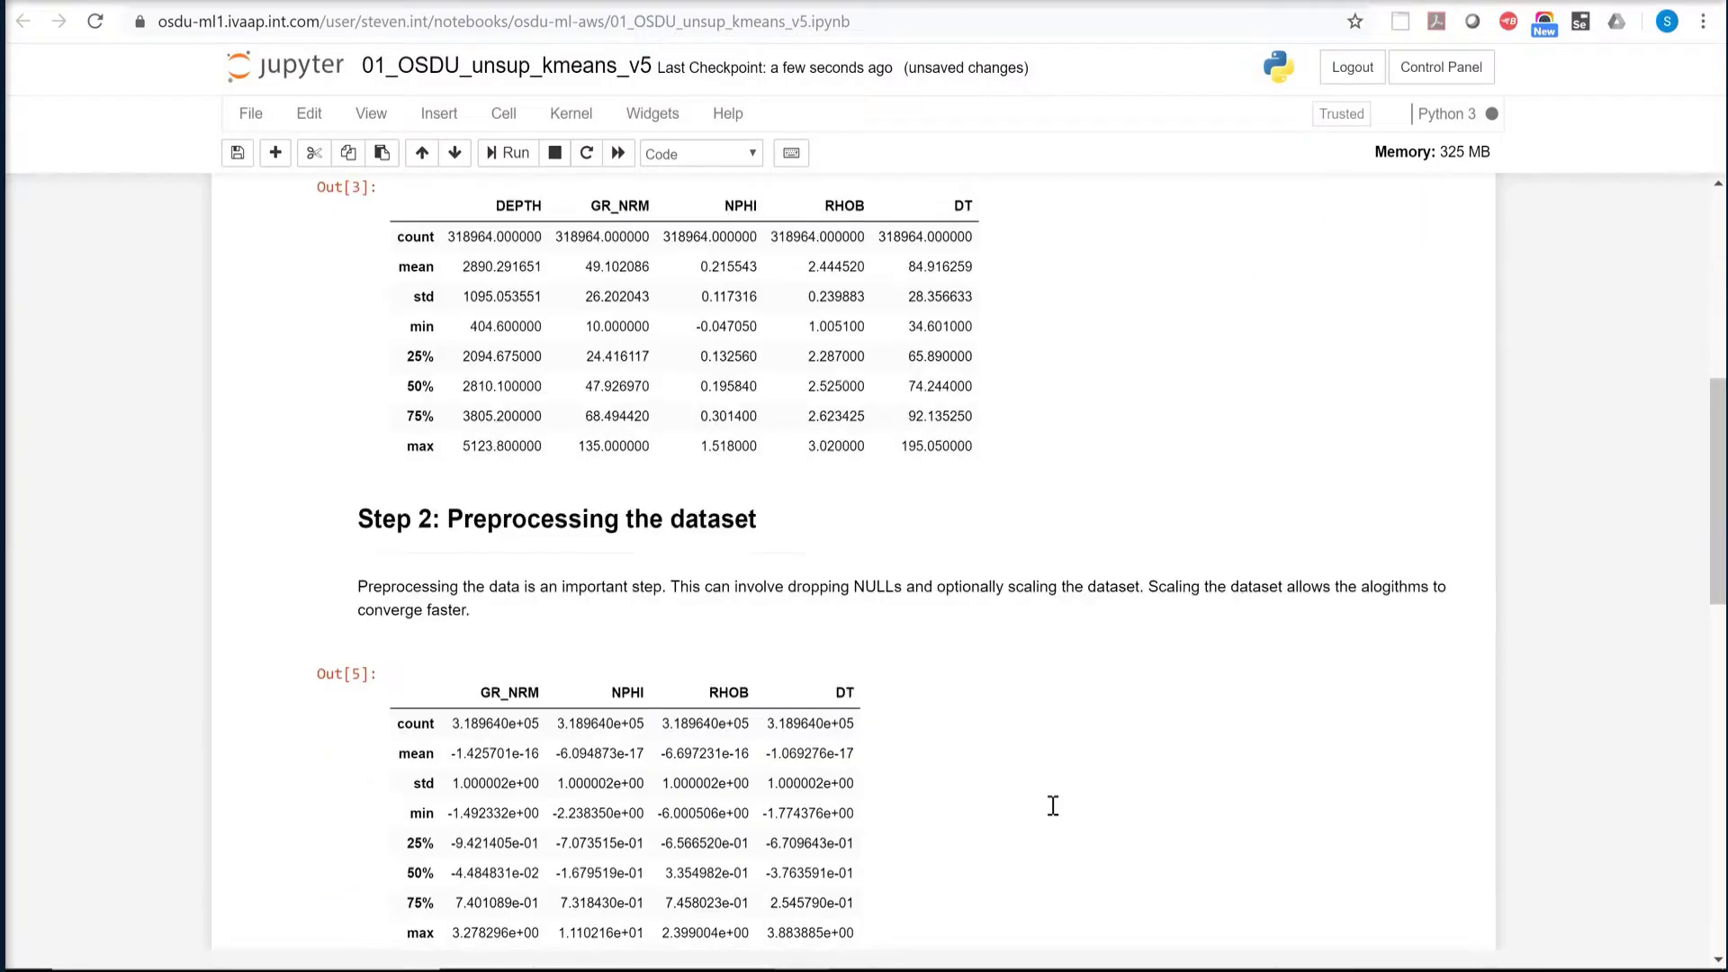
scroll(587, 583, "down", 4)
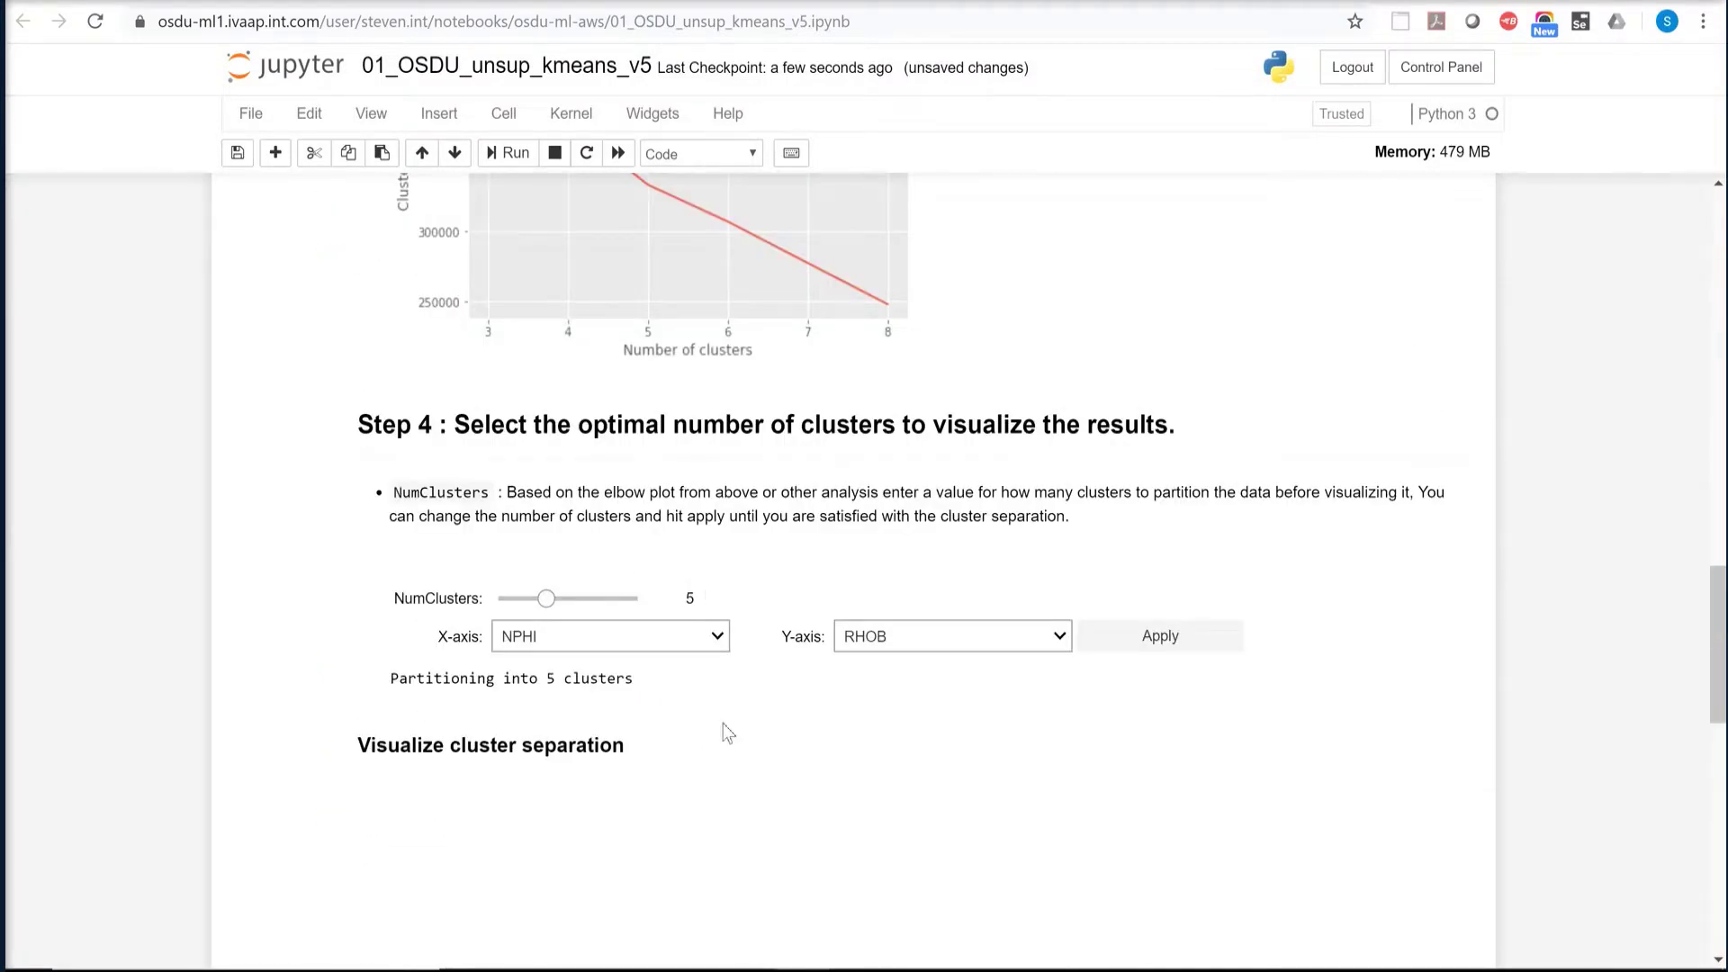
scroll(722, 731, "down", 5)
scroll(745, 391, "down", 15)
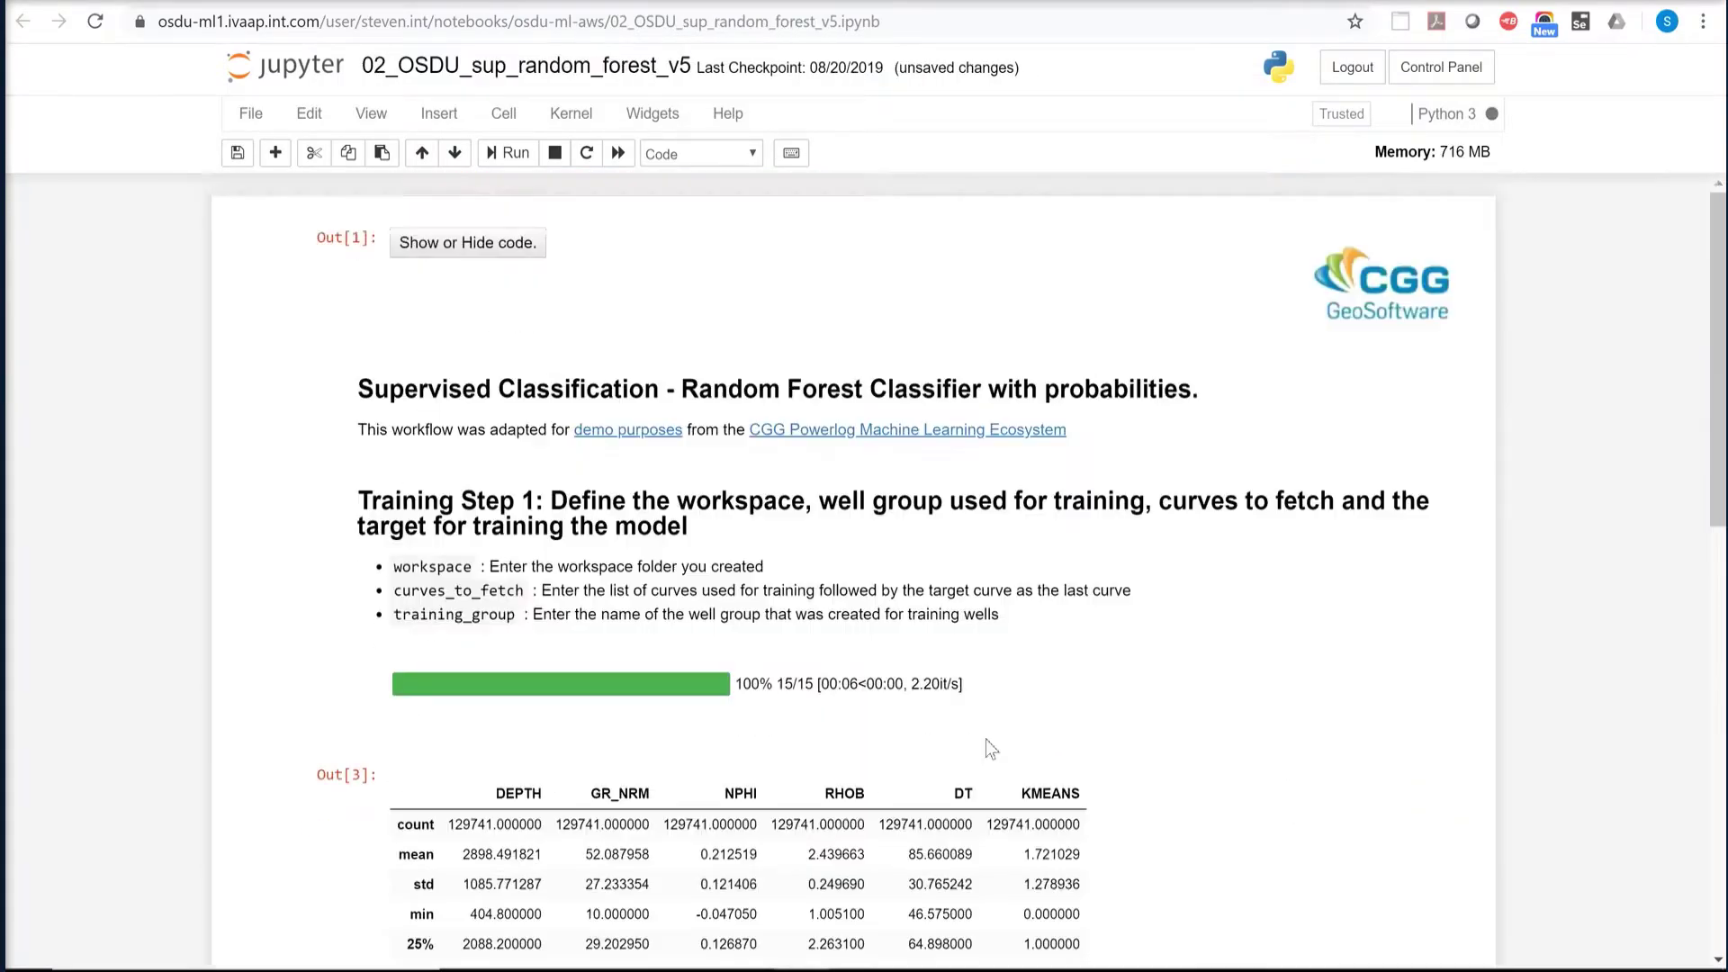
scroll(985, 750, "down", 20)
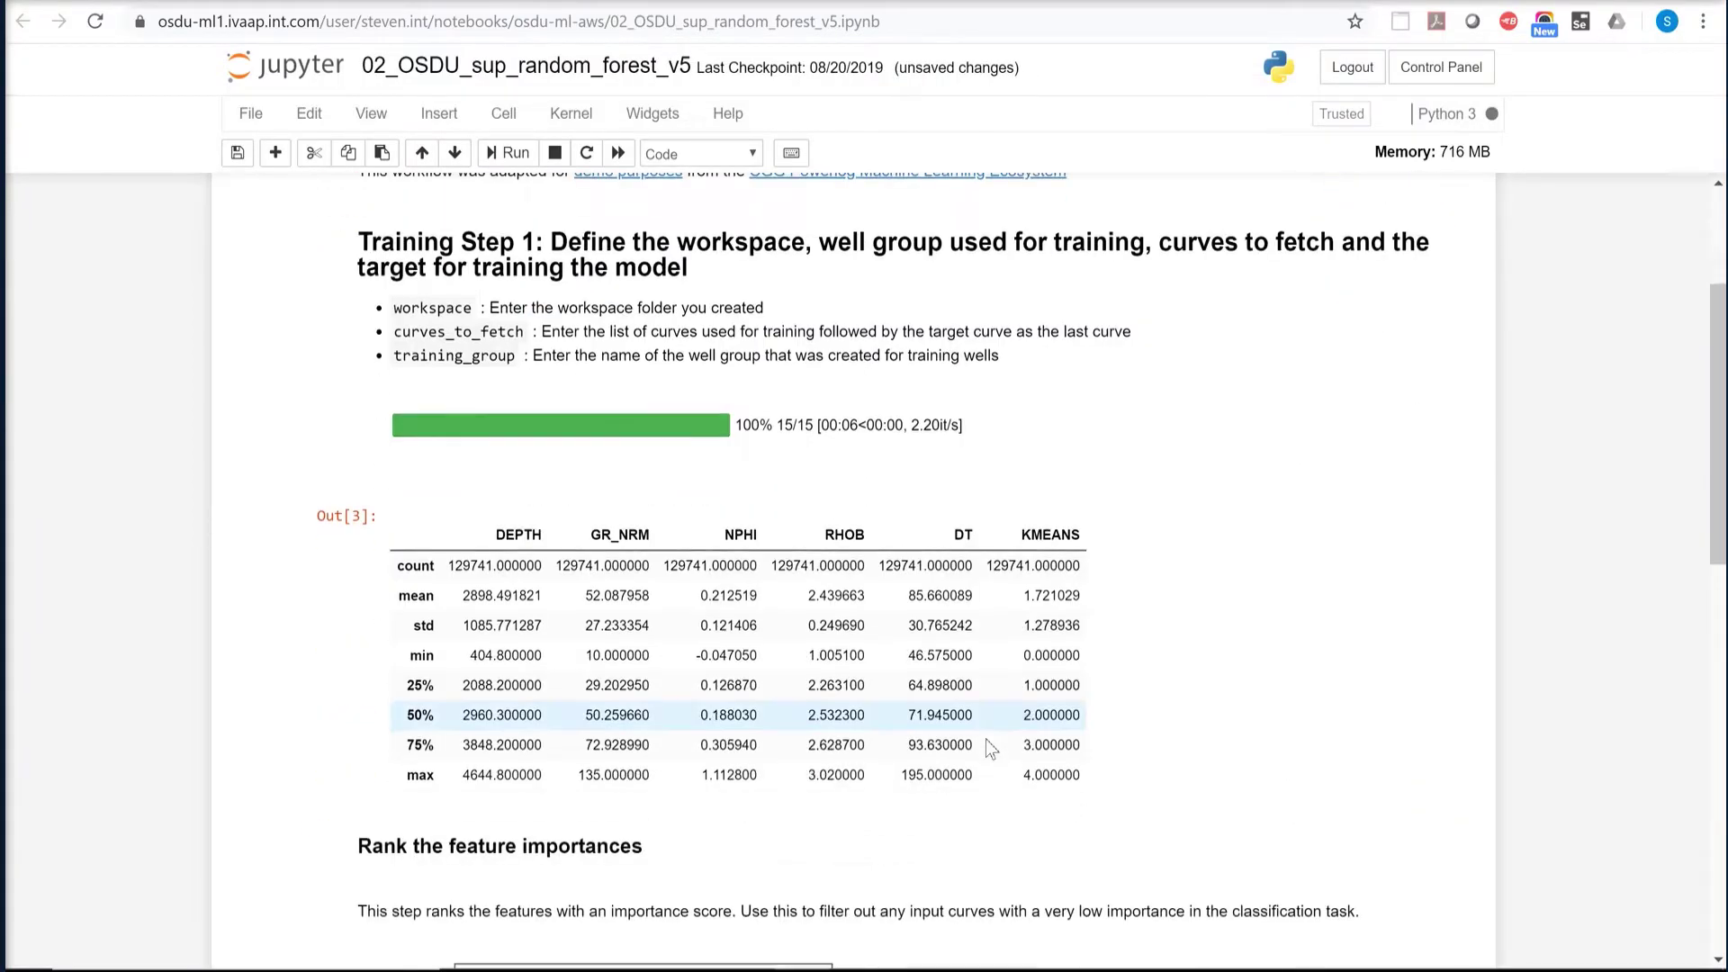
scroll(902, 759, "down", 5)
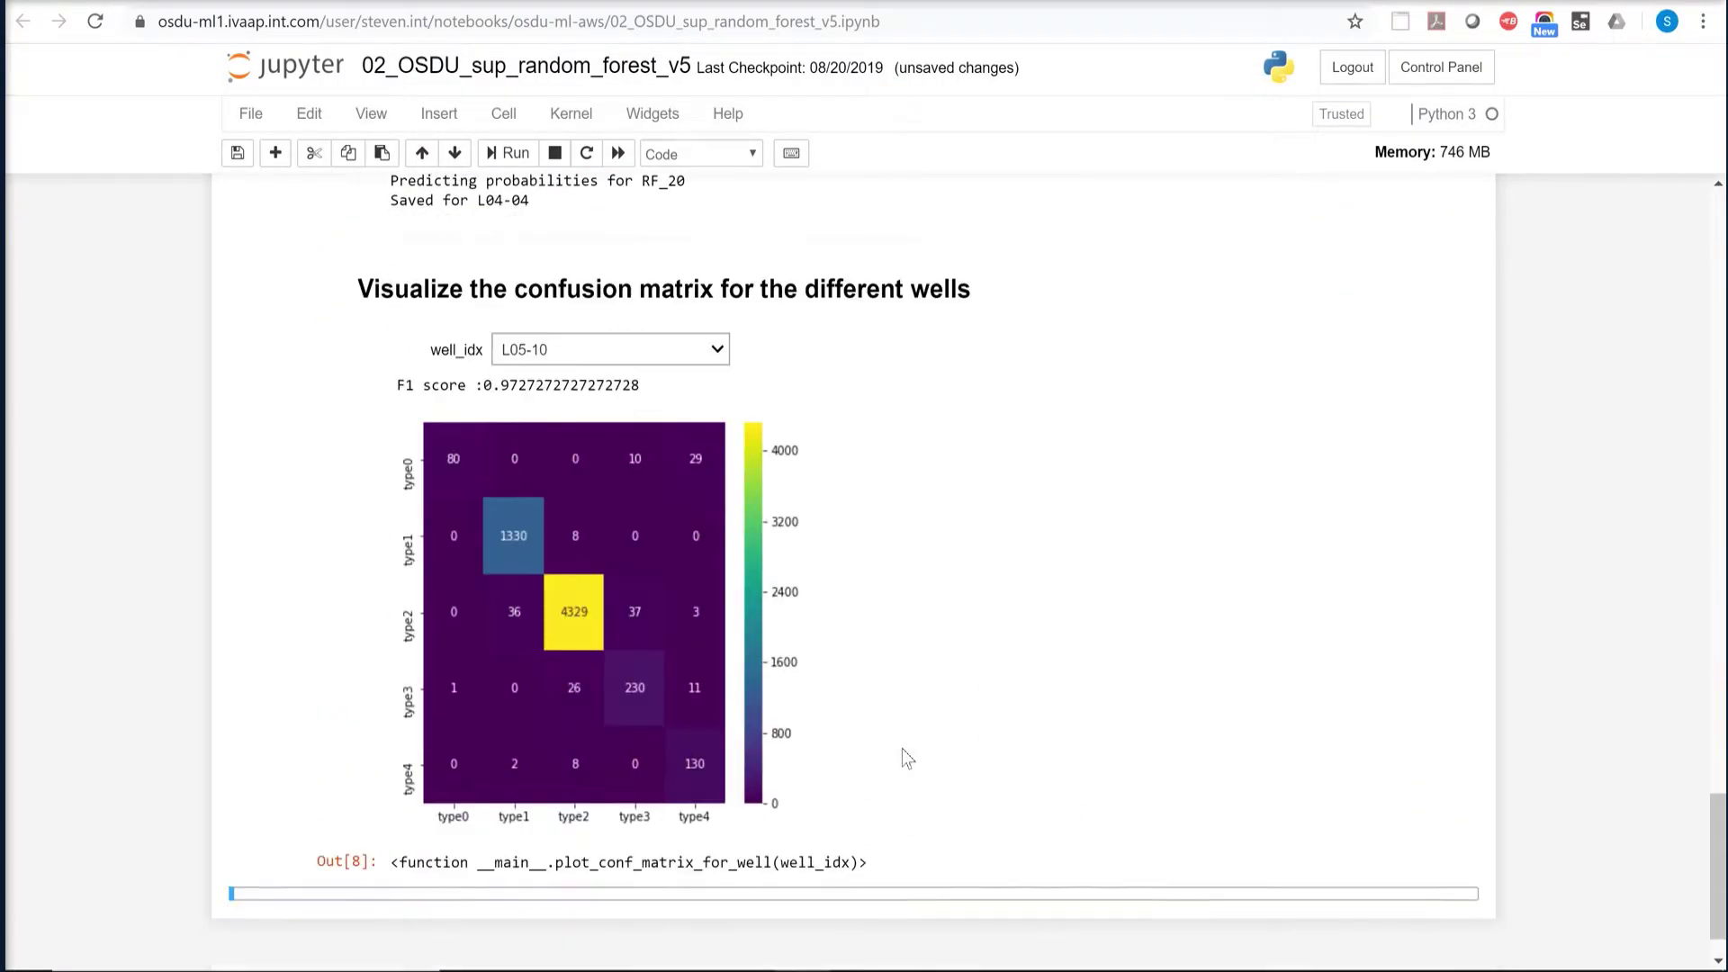
- Show the random forest confusion matrix for L08-15, then load the ML Template dashboard
left_click(718, 287)
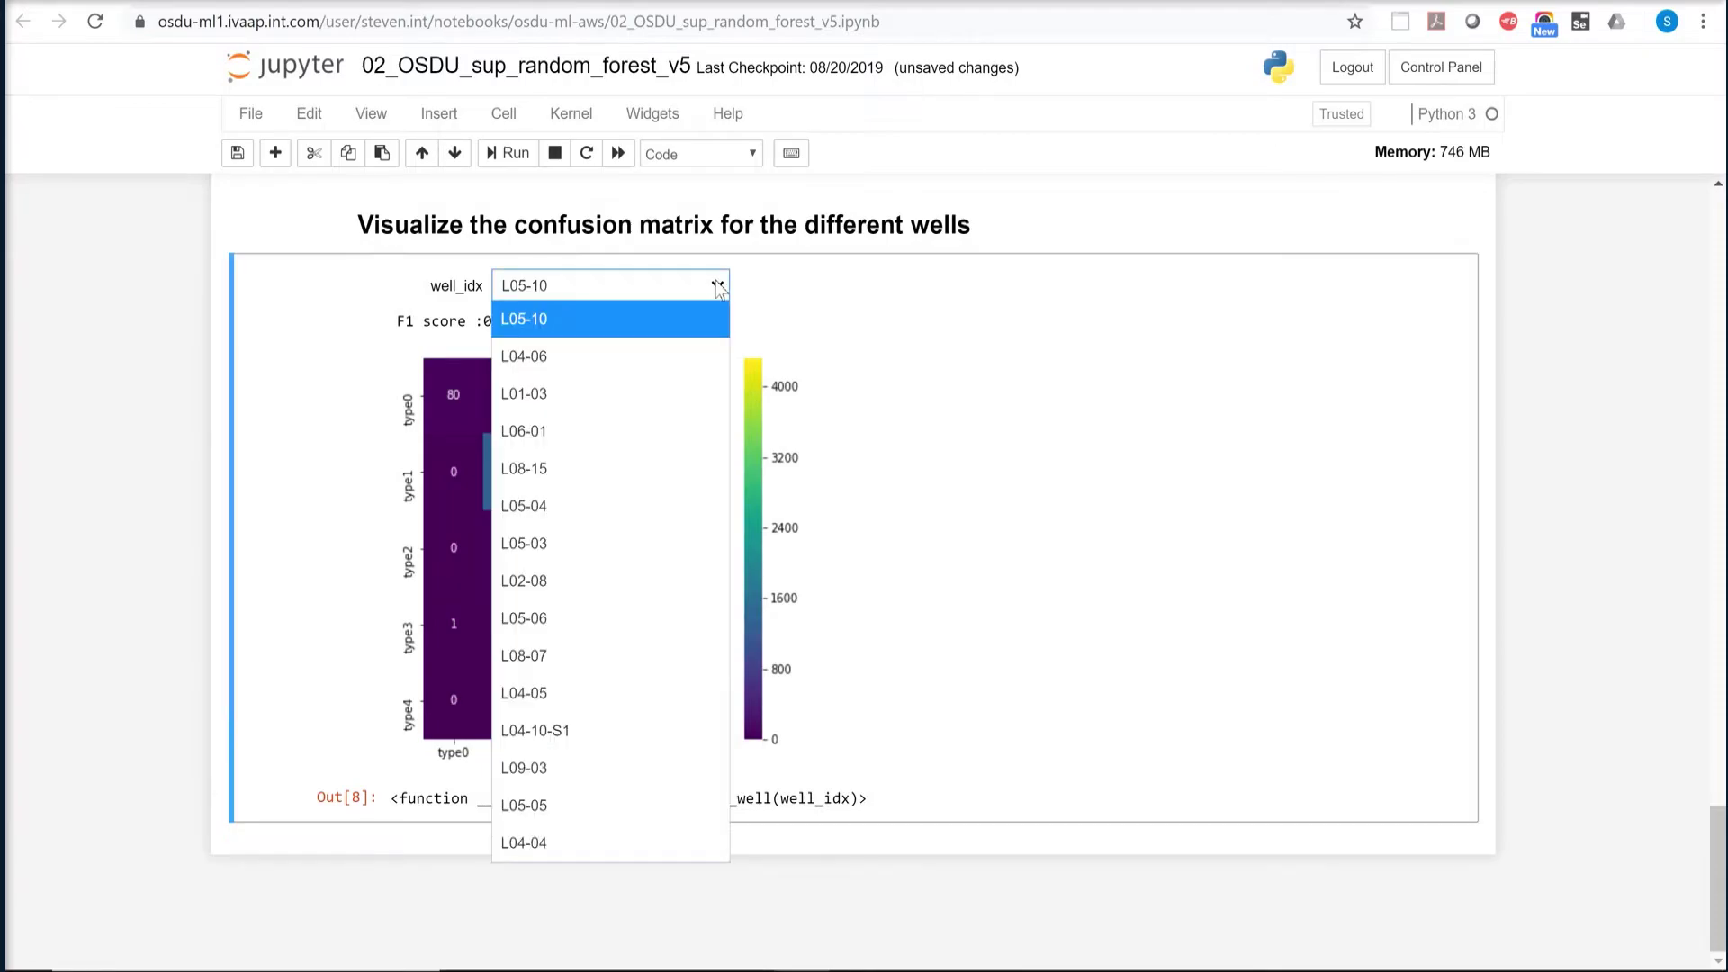
left_click(572, 478)
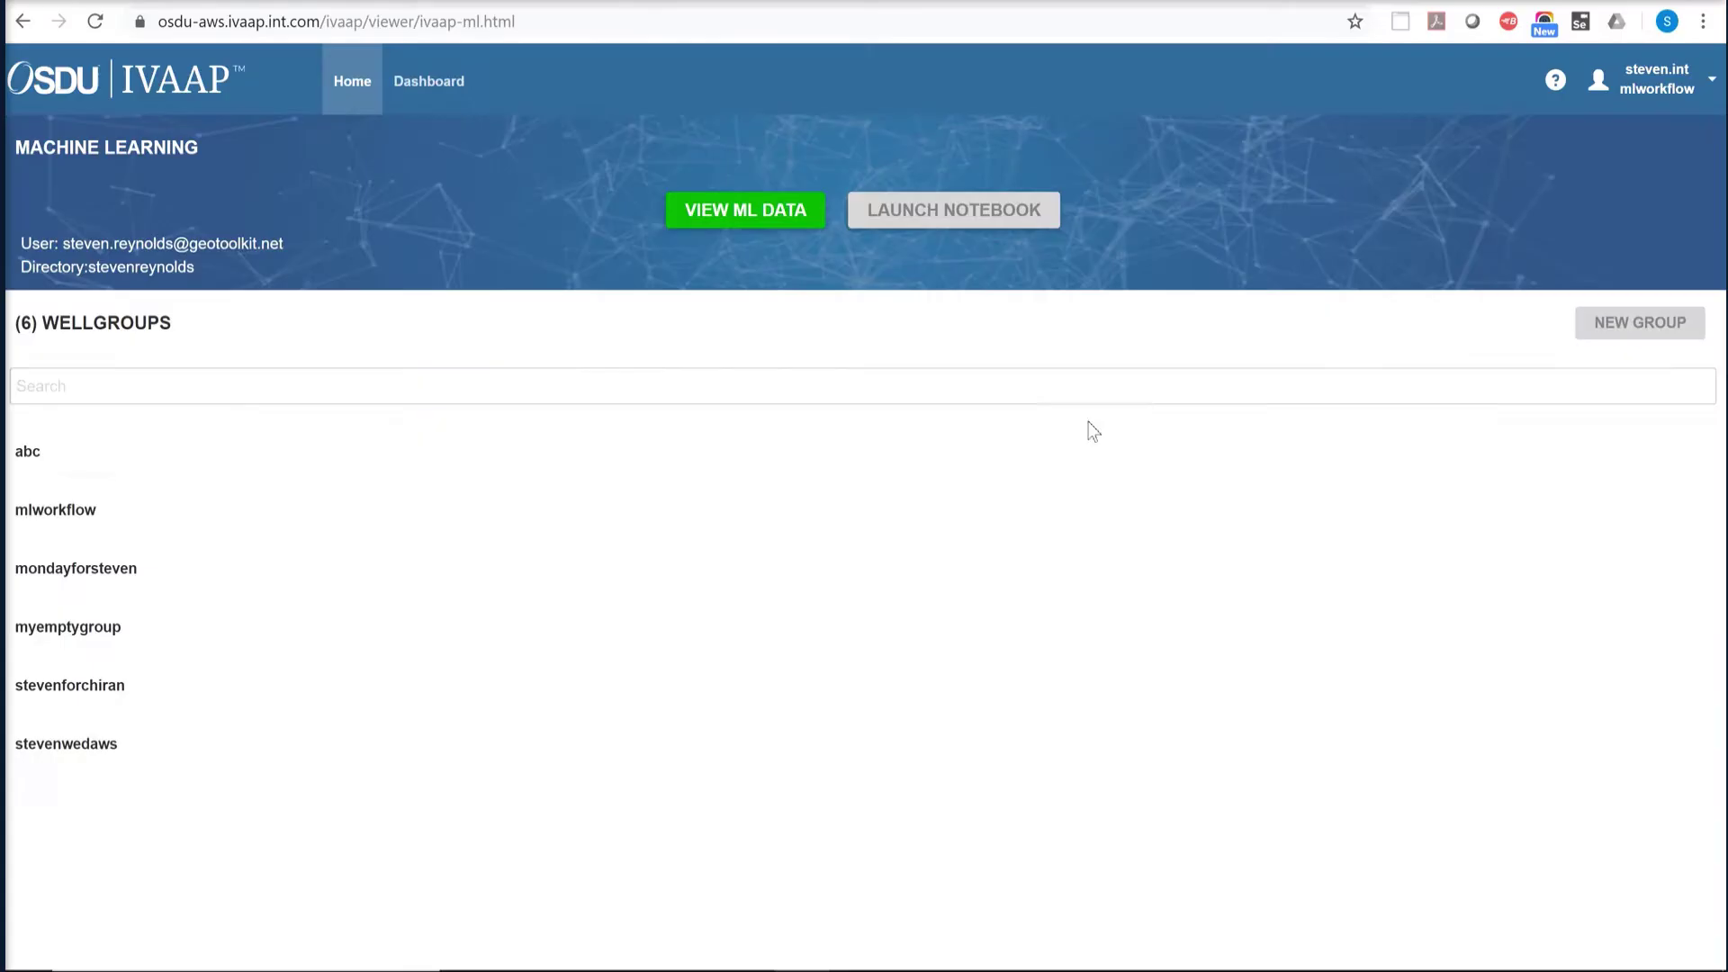
left_click(681, 217)
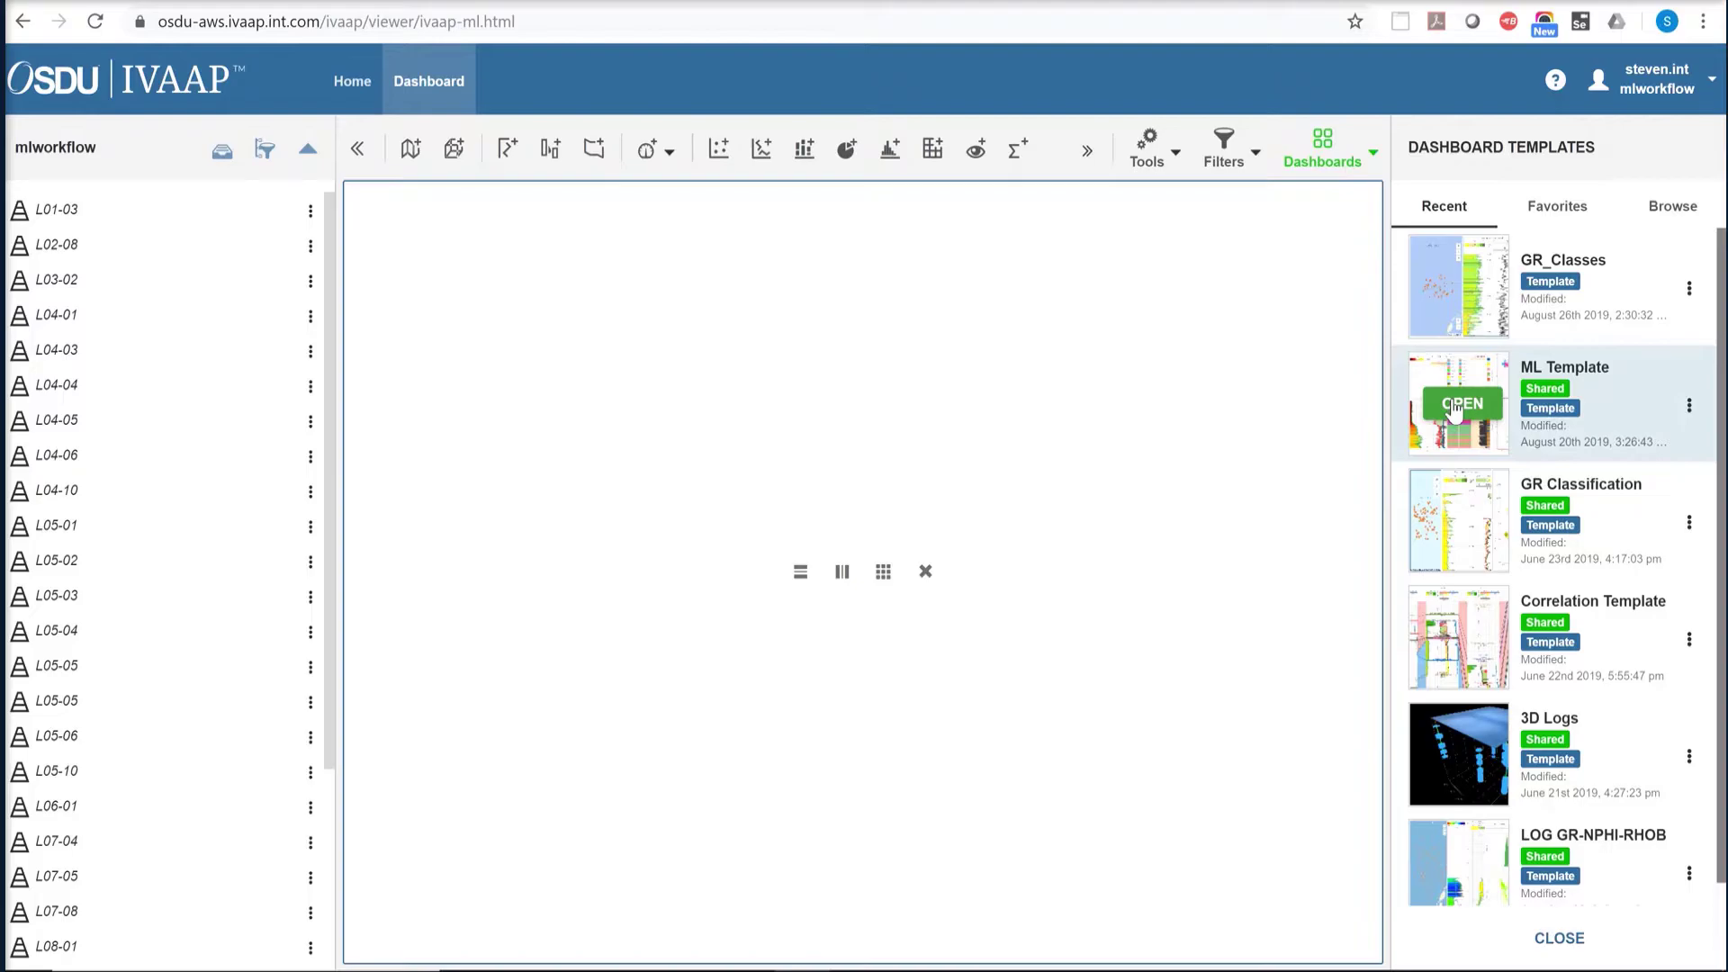
left_click(1455, 397)
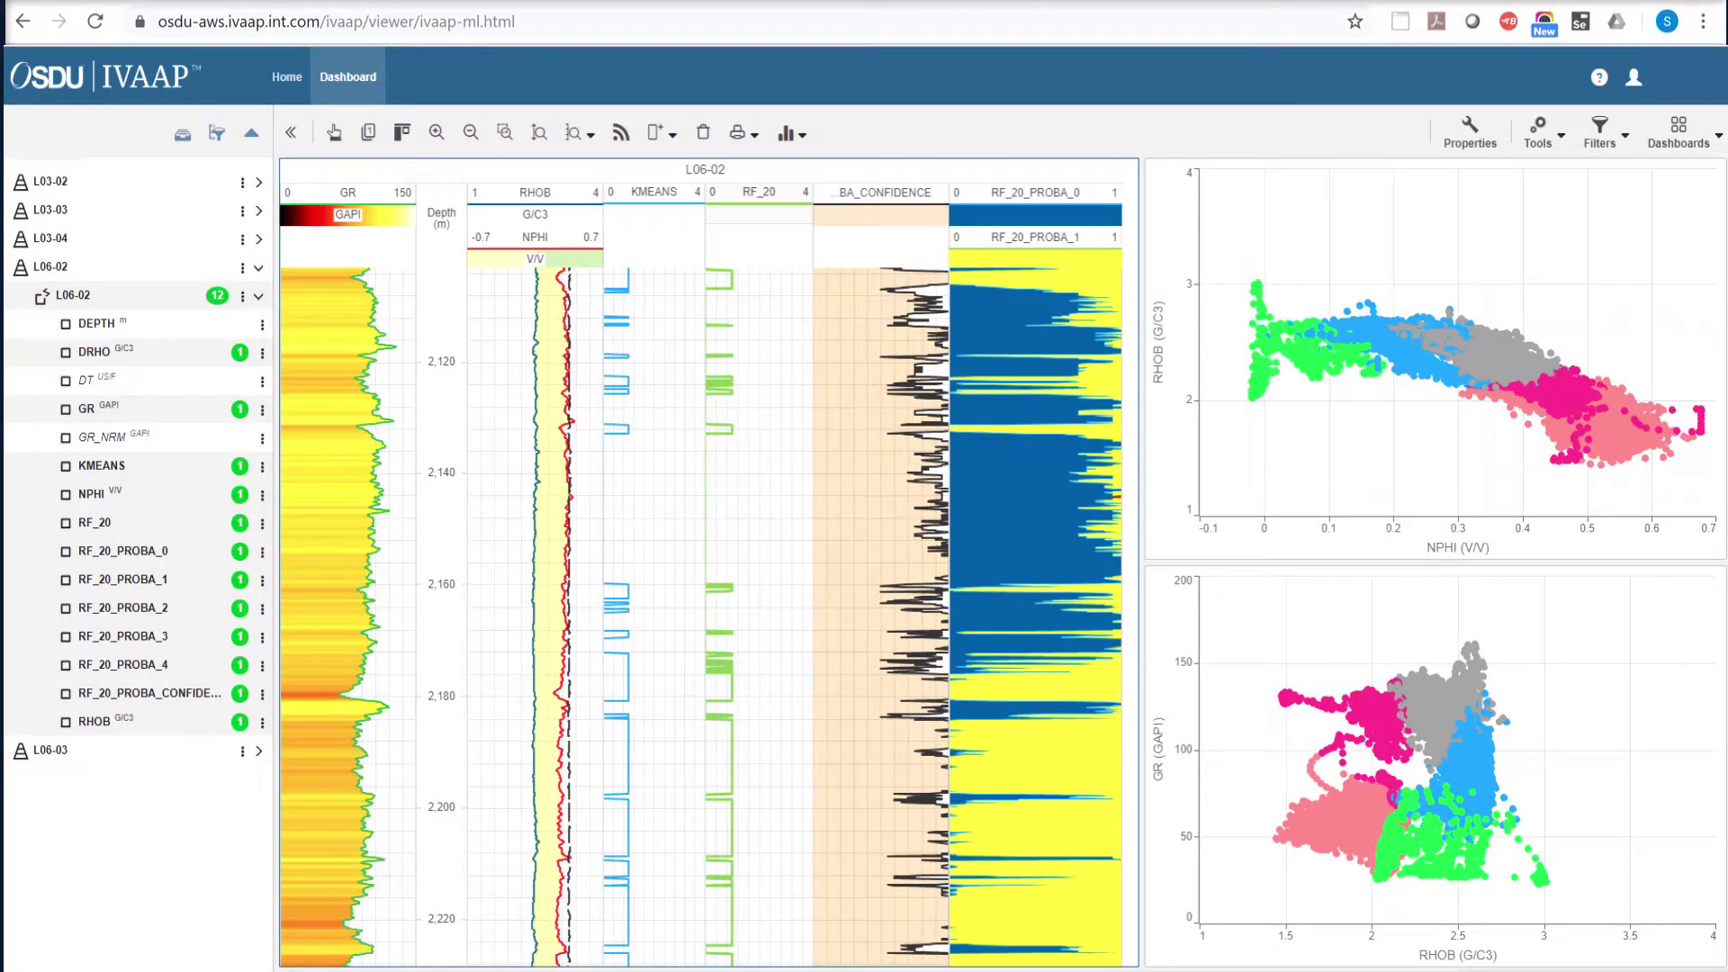